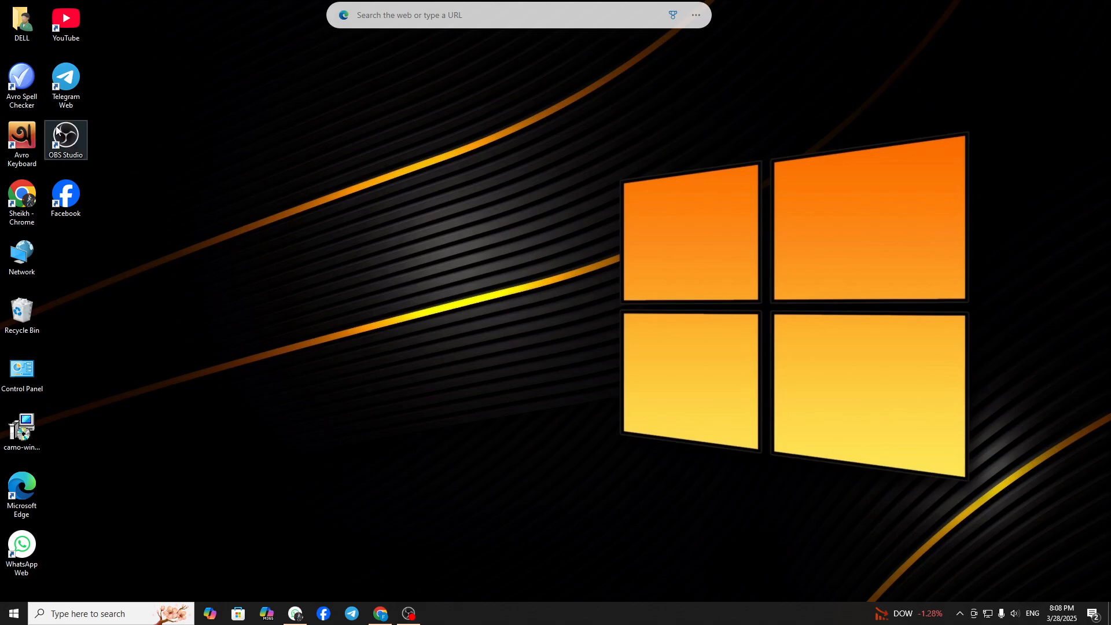
Step: Switch to the Chrome window that already has the Build Your Store page open and maximize it
click(23, 205)
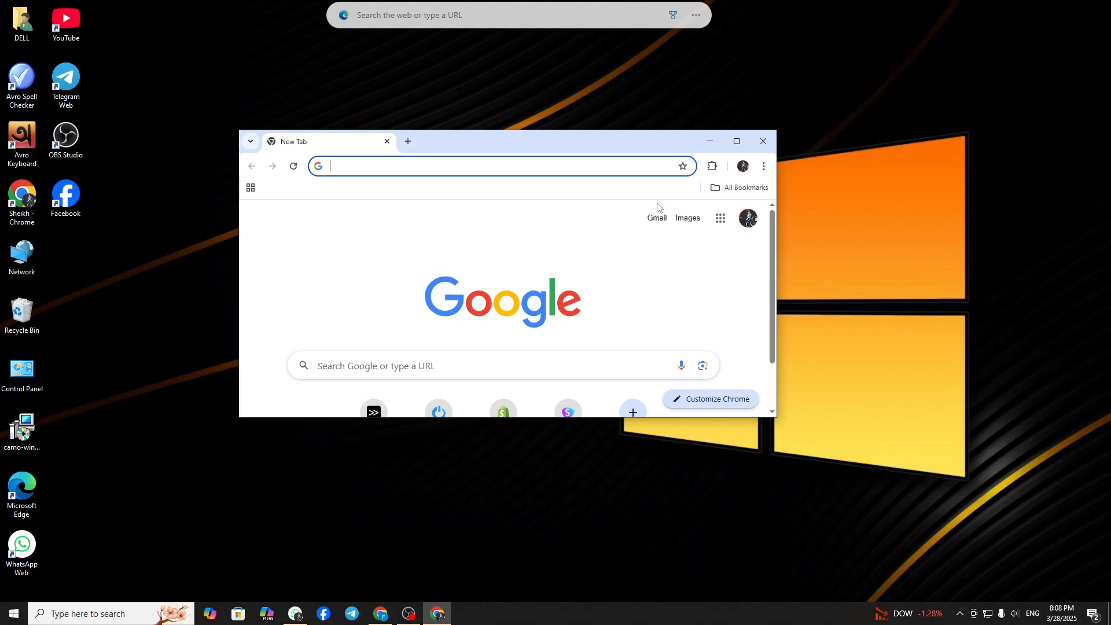
click(763, 141)
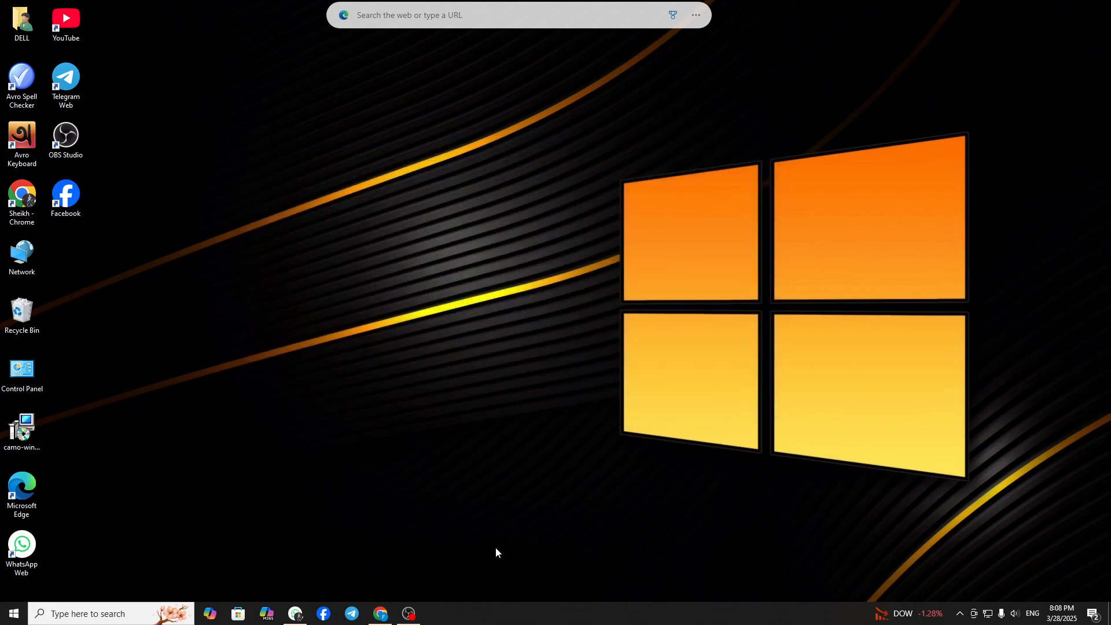
click(381, 615)
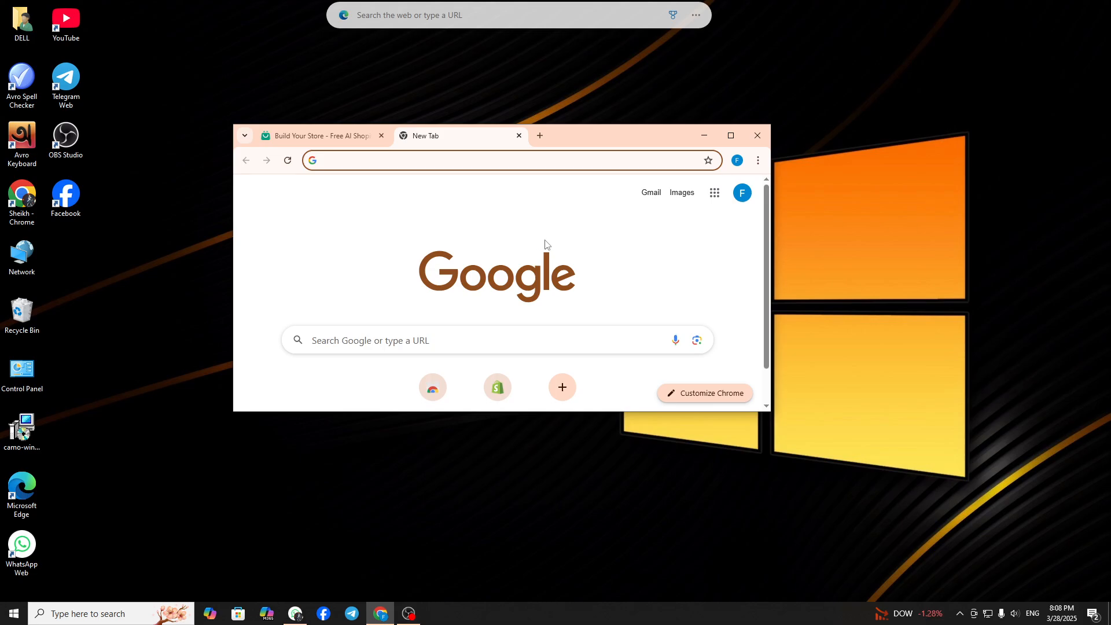
click(731, 135)
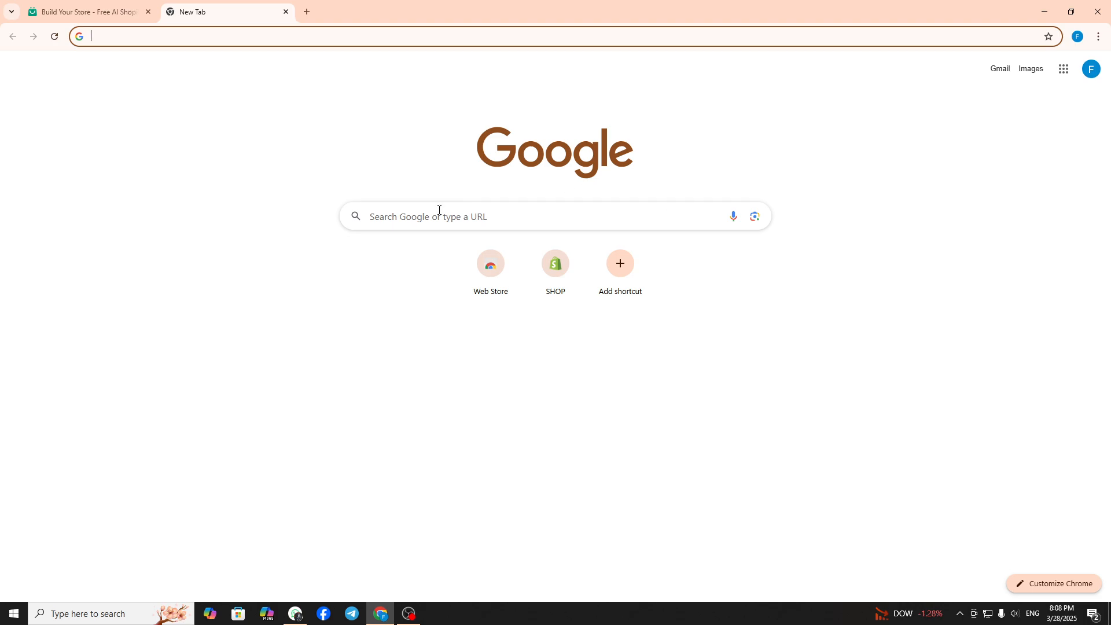
Step: Search Google for "shopify" and open the sponsored Shopify free-trial result
click(396, 209)
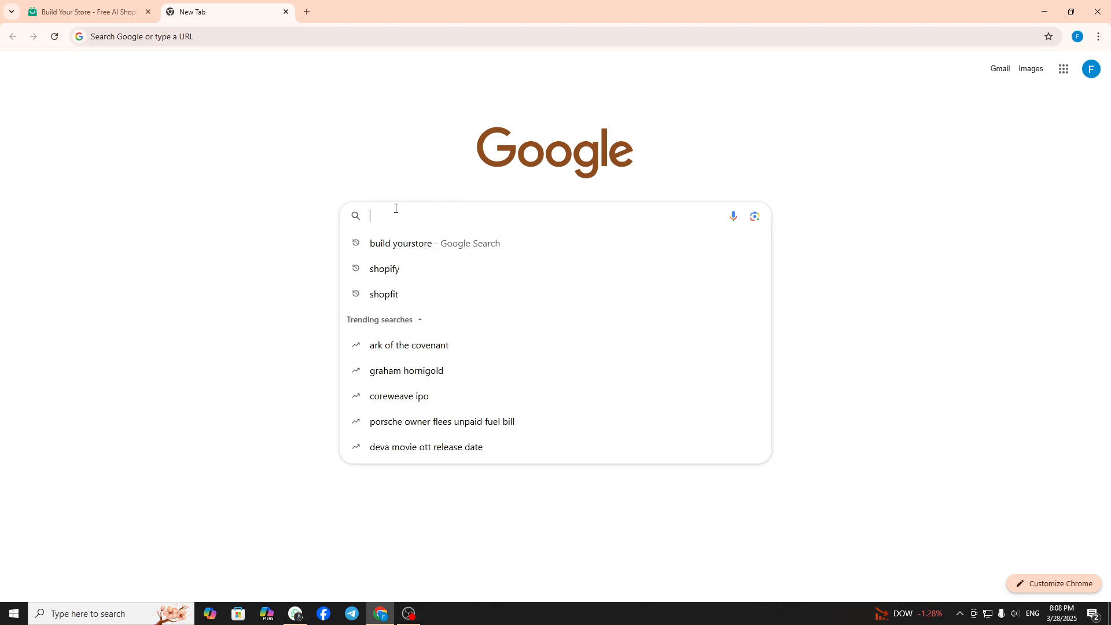
click(407, 269)
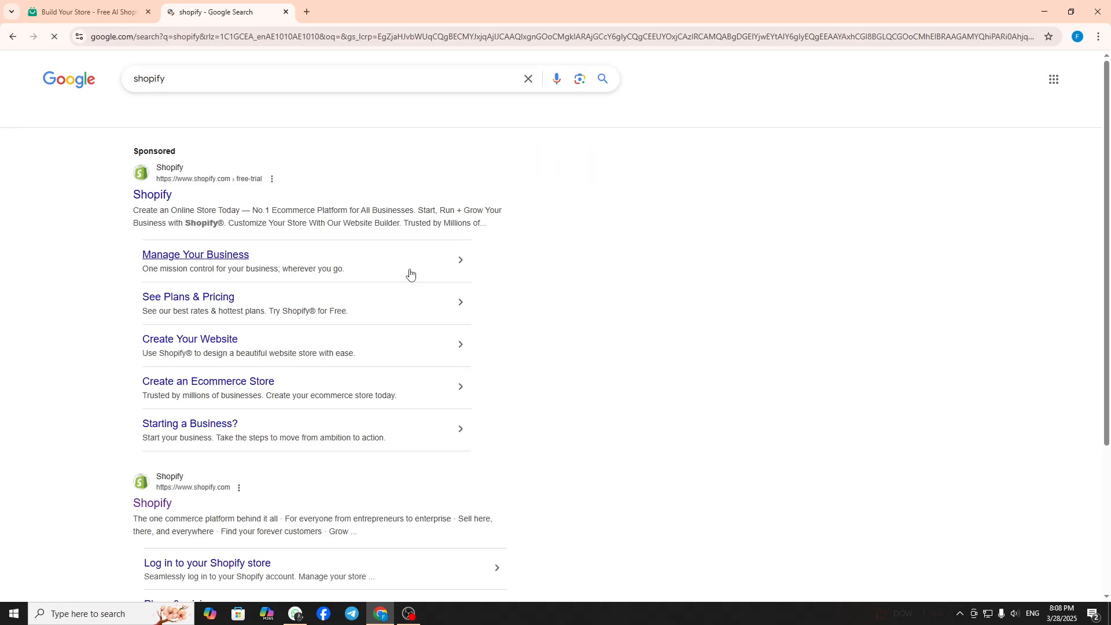
click(155, 196)
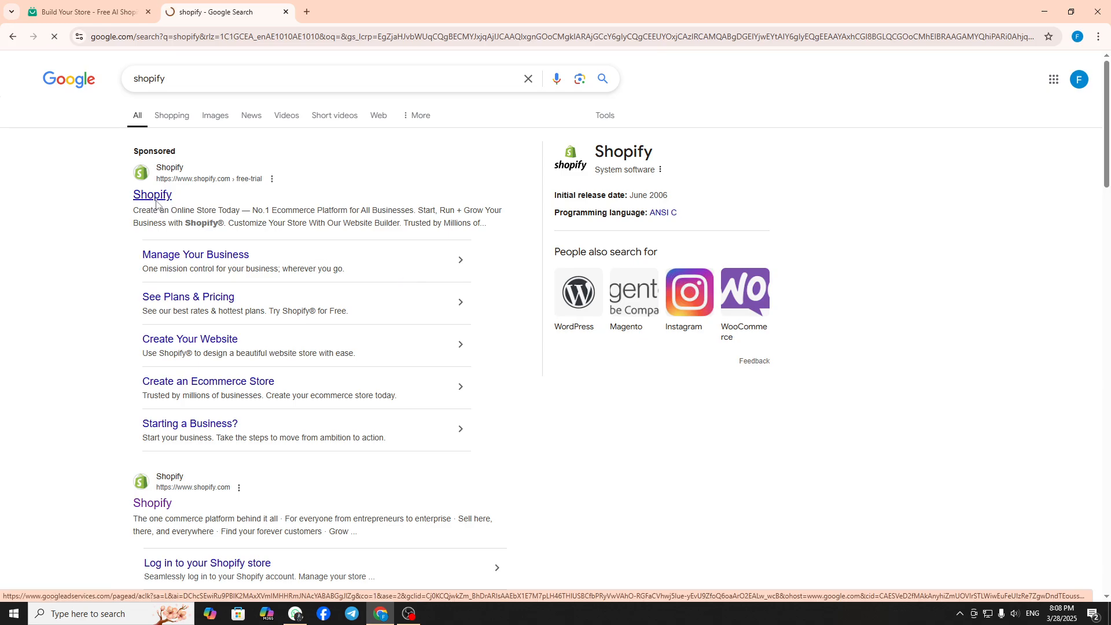
Step: Start the Shopify free trial with the saved account email and log in with the saved account password
click(526, 218)
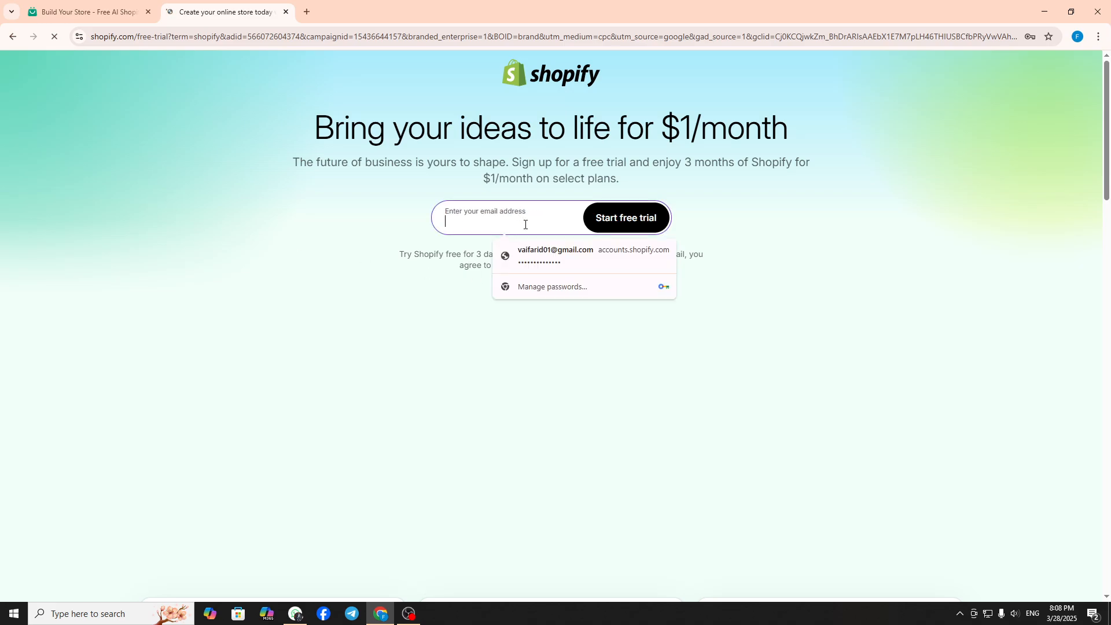
click(551, 257)
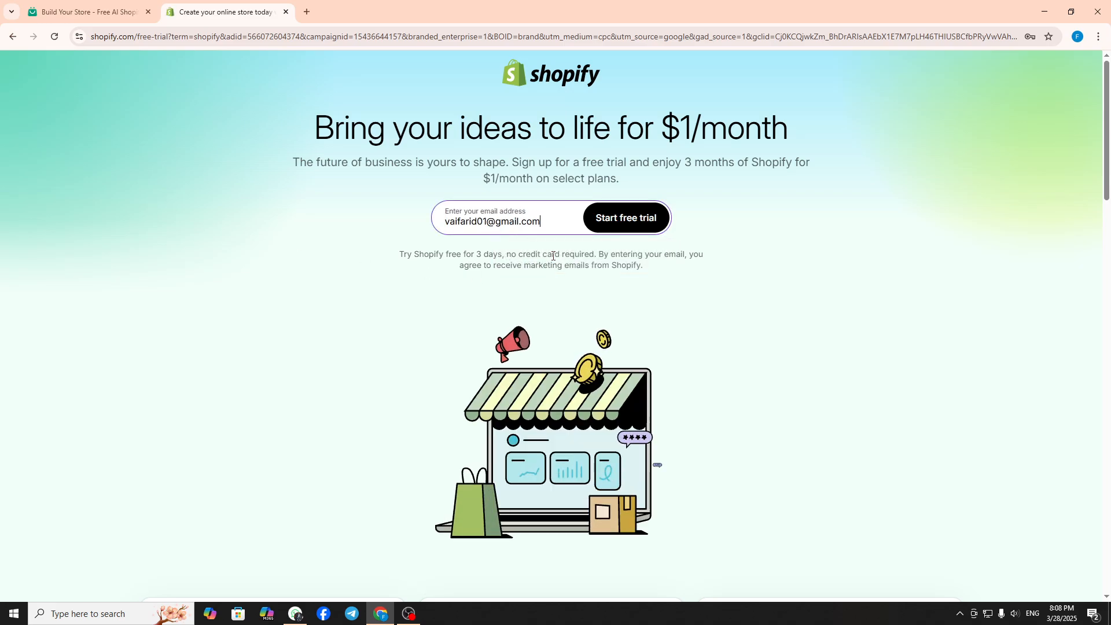
click(615, 223)
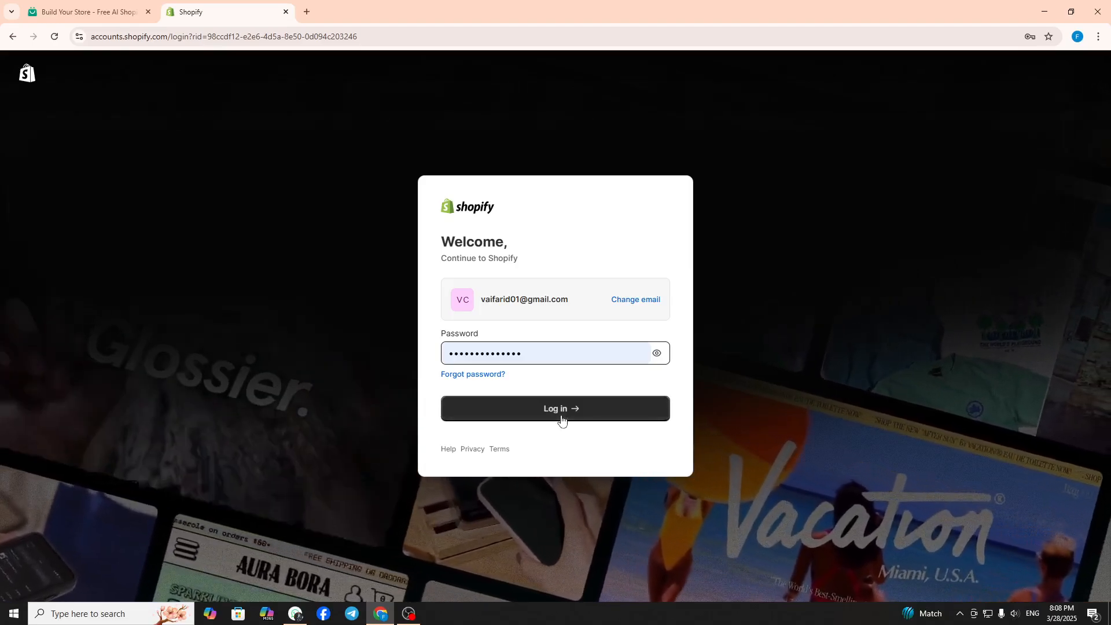
click(565, 409)
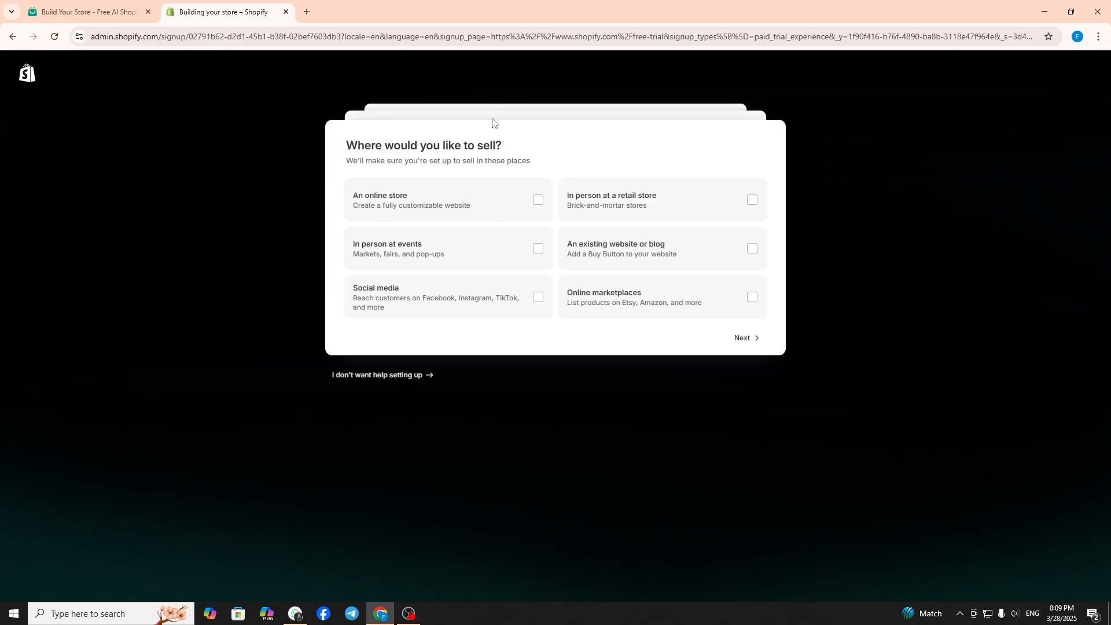
Step: Complete store onboarding with "An online store", "I'm not selling yet" and "Dropshipping products", and skip choosing a plan
click(538, 205)
click(747, 338)
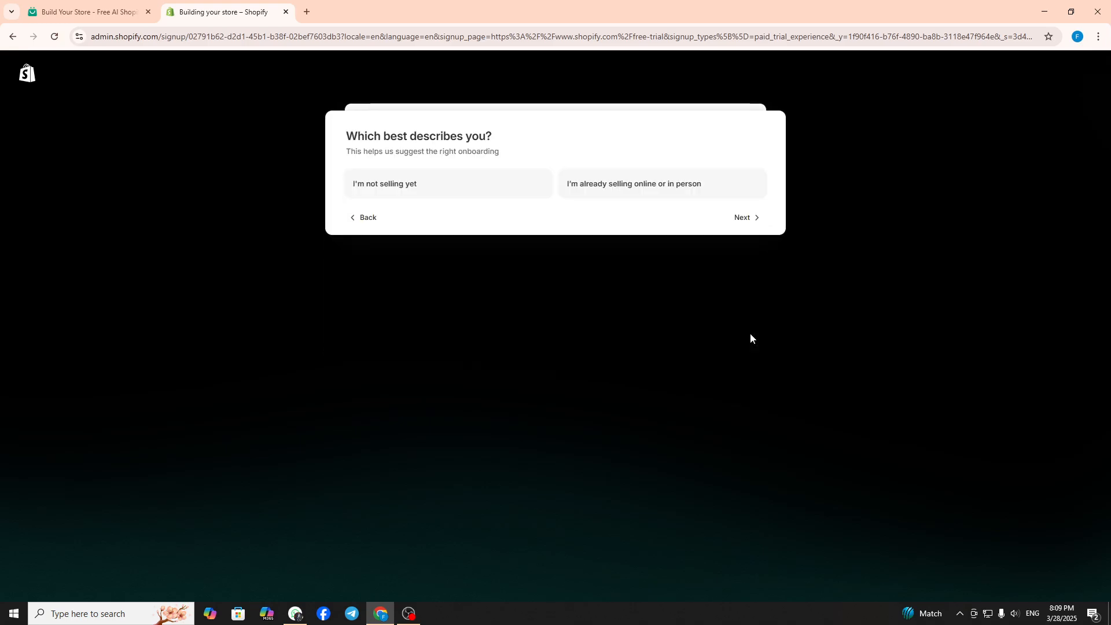
click(445, 184)
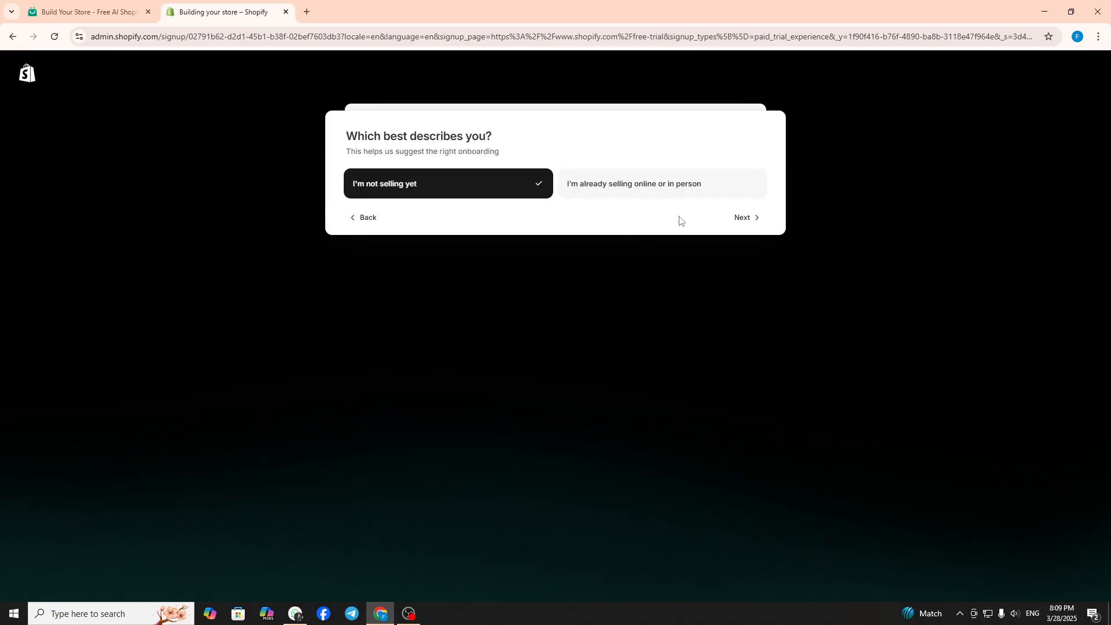
click(754, 217)
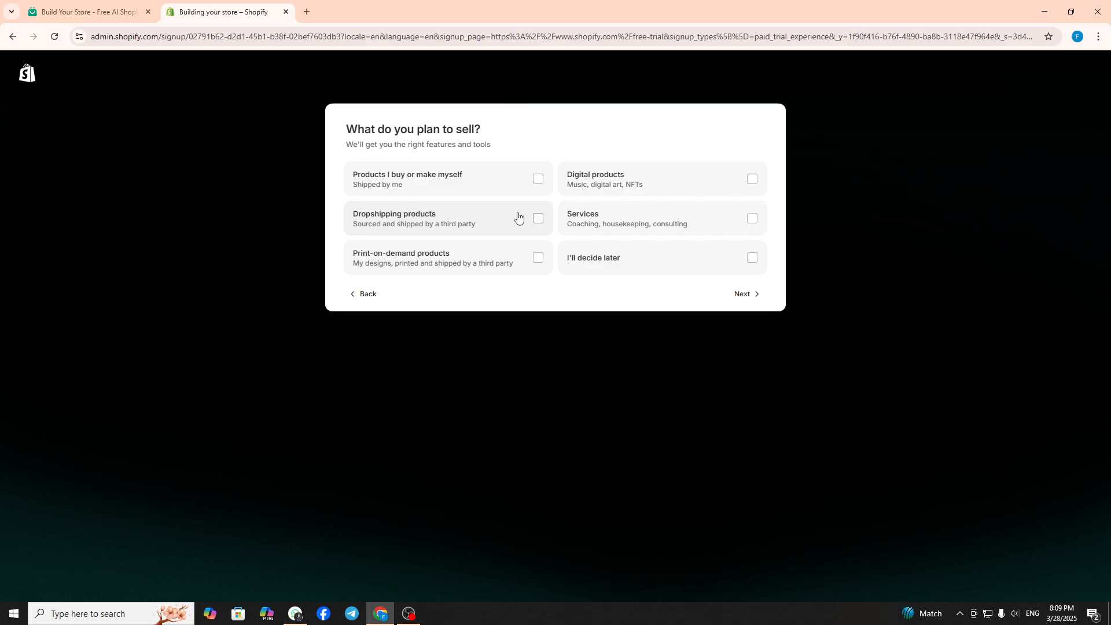
click(538, 223)
click(752, 295)
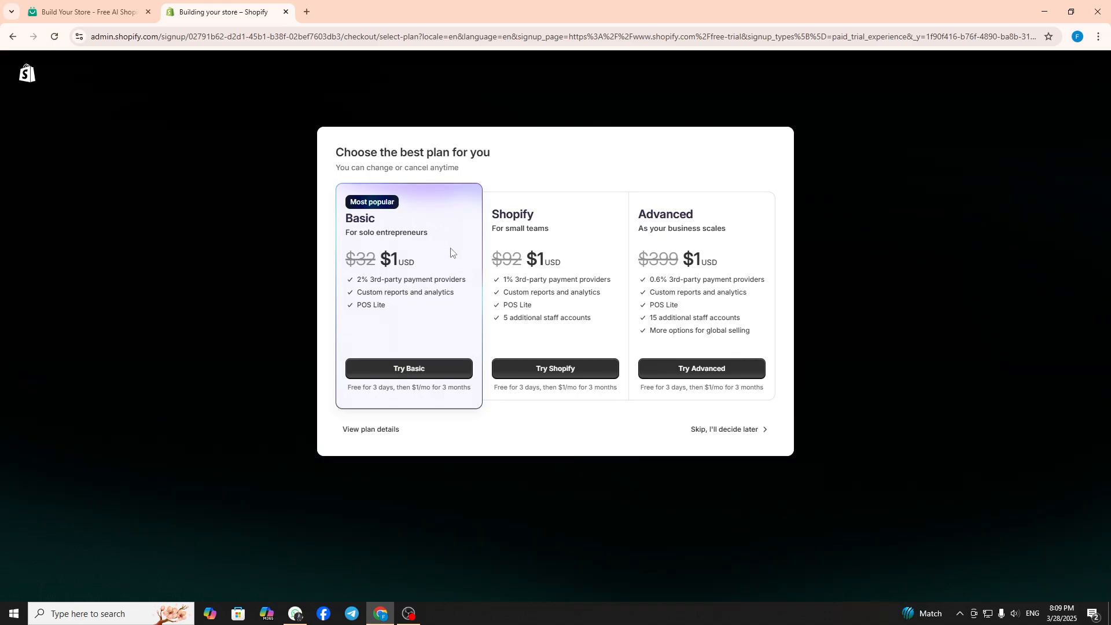
click(702, 431)
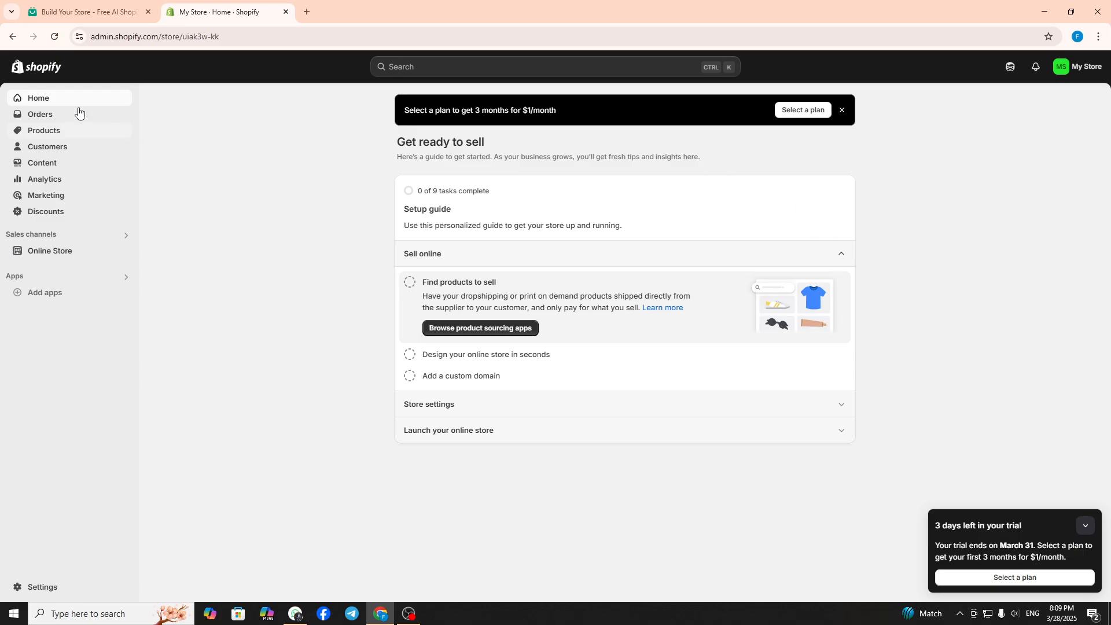
Step: Open the store's Orders page and view the live online store's home page
click(49, 113)
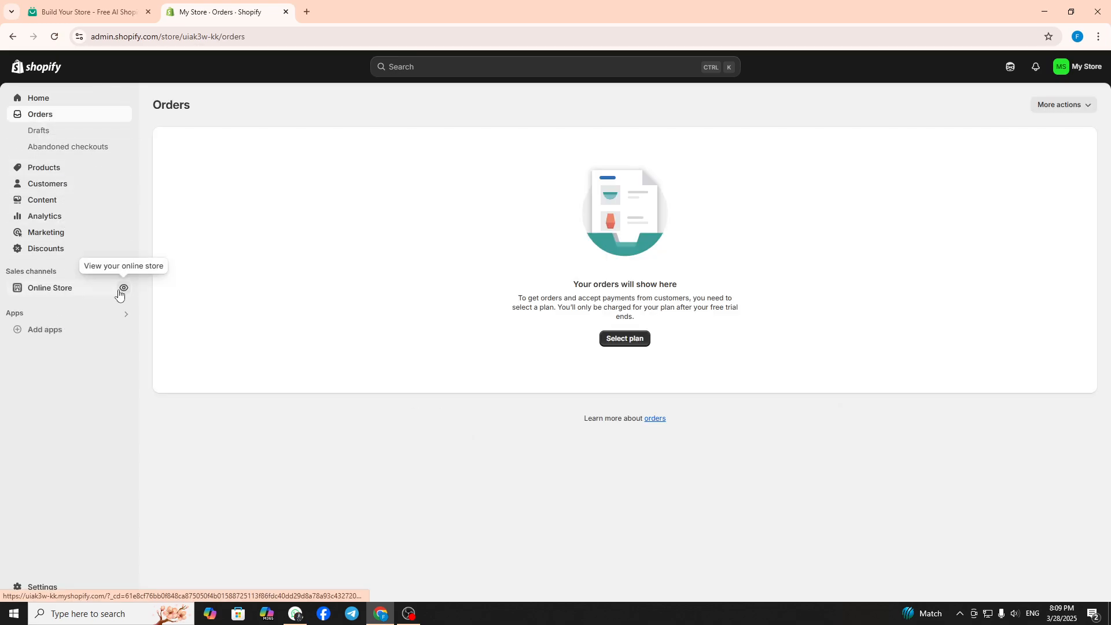
click(120, 289)
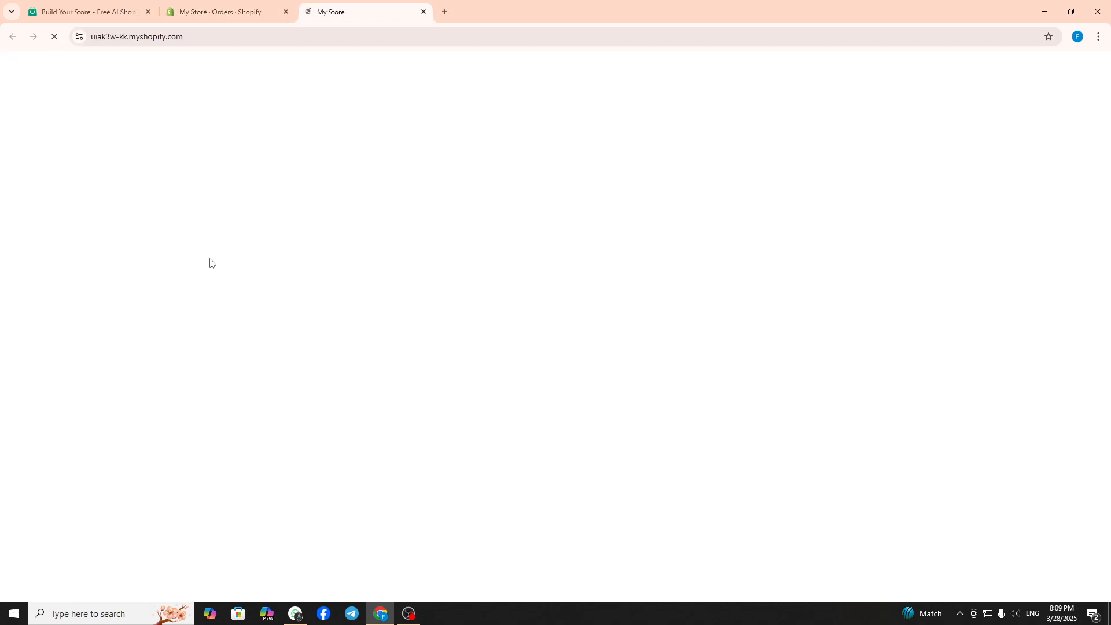
scroll(565, 362, down, 2)
scroll(565, 363, up, 2)
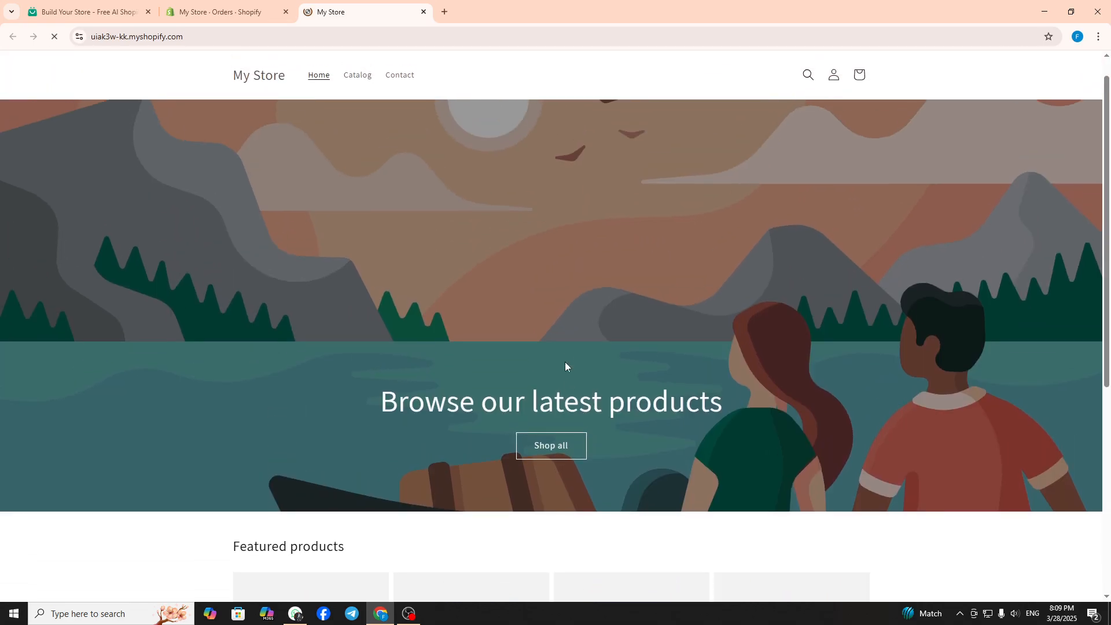
scroll(565, 362, up, 1)
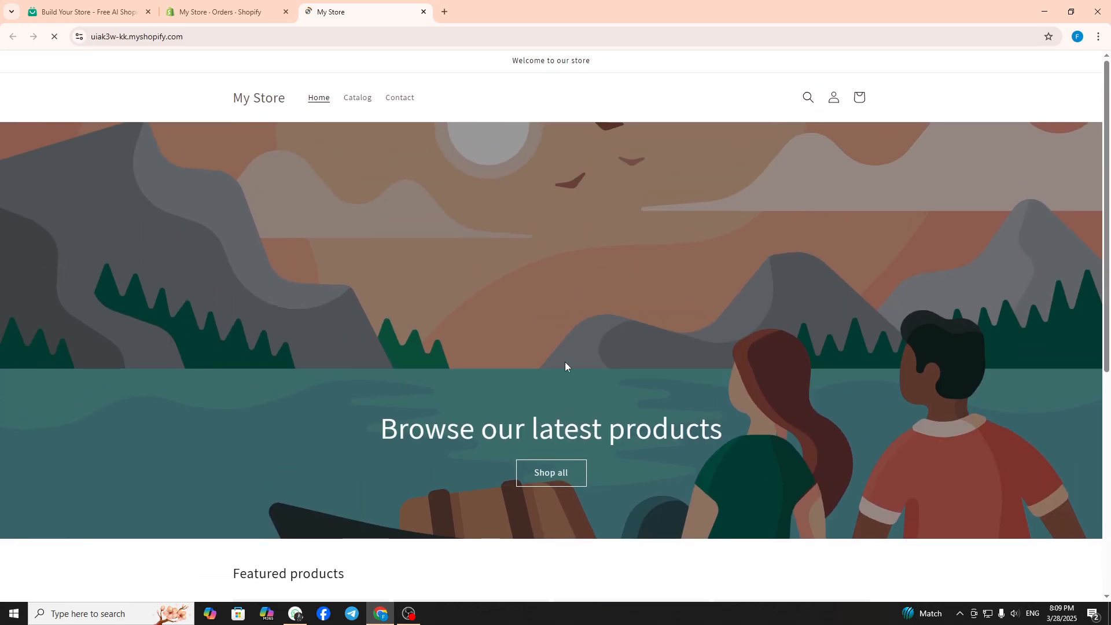
Step: Switch to Build Your Store, start building the free store and update its niche to Electronics & Gadgets
click(74, 17)
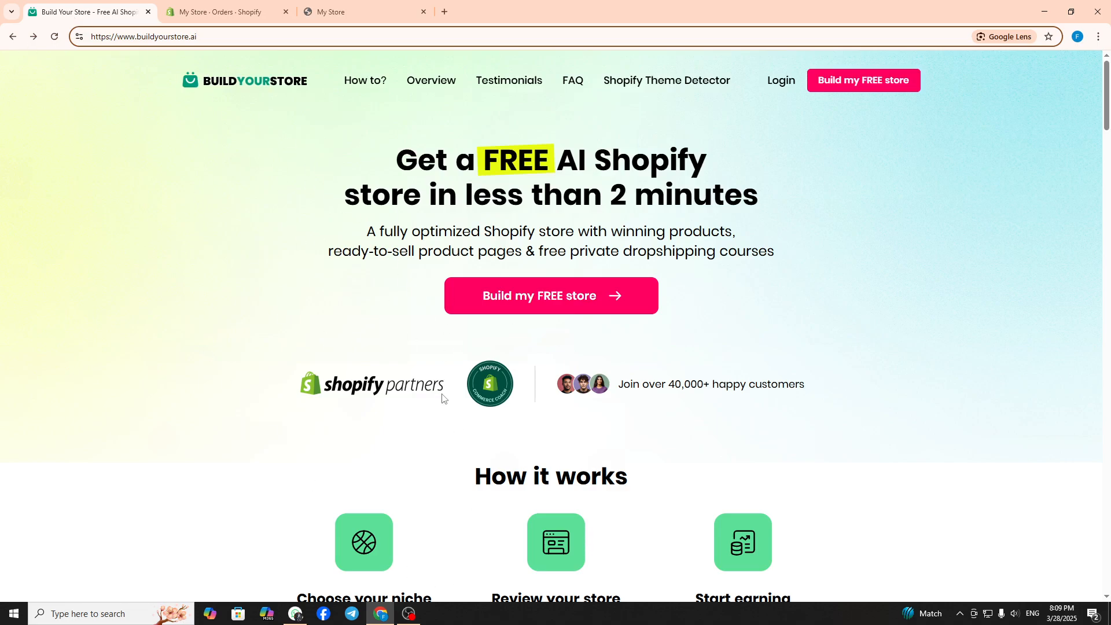
click(532, 302)
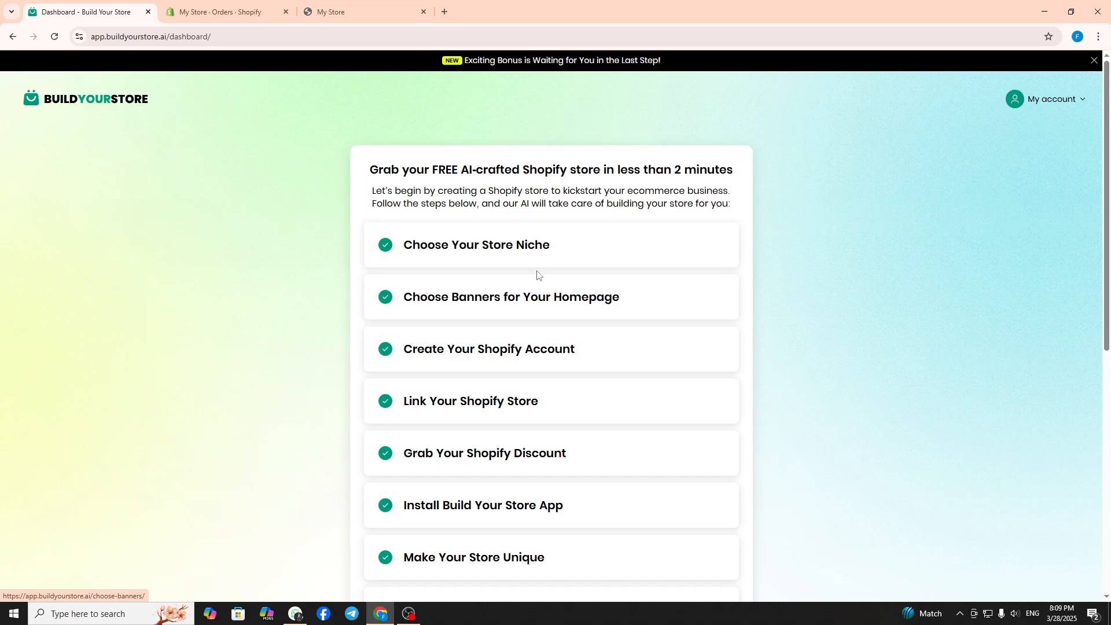
click(545, 256)
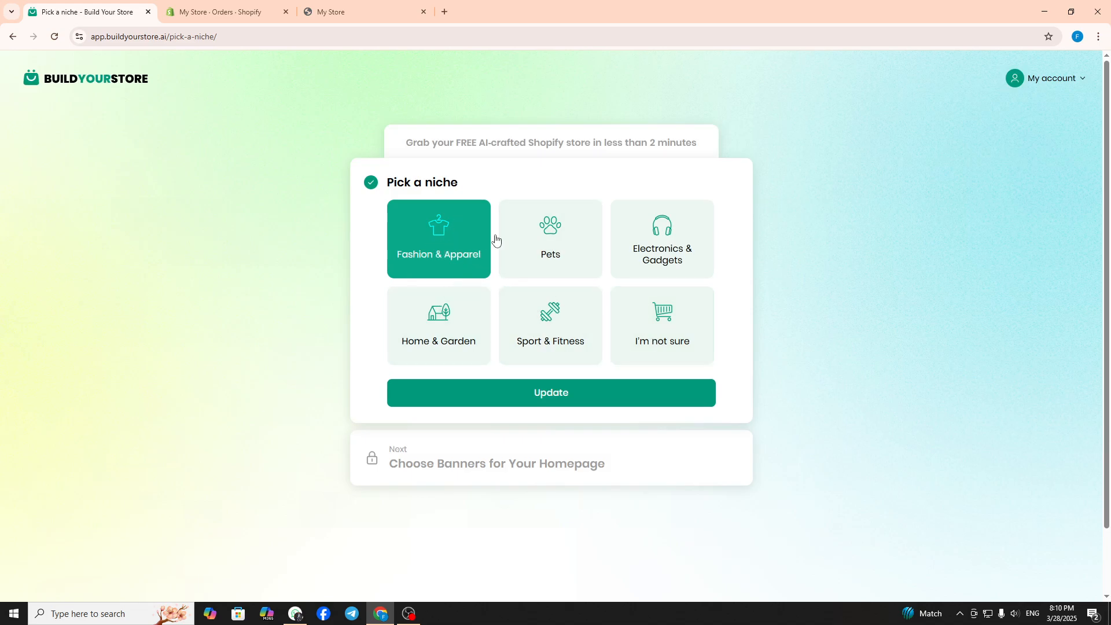
click(647, 243)
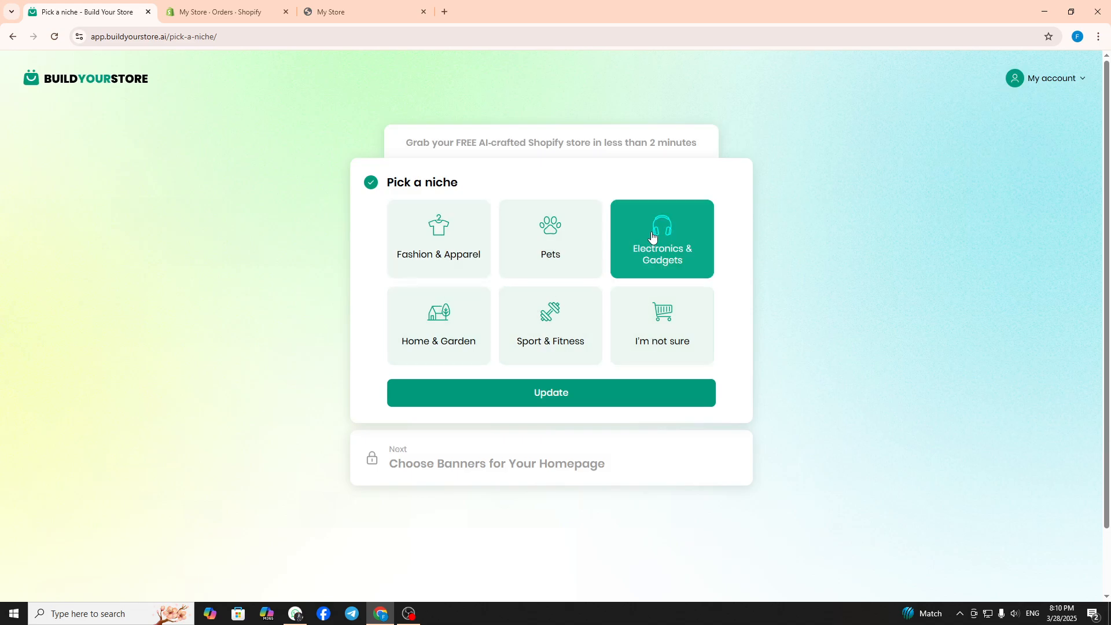
click(541, 390)
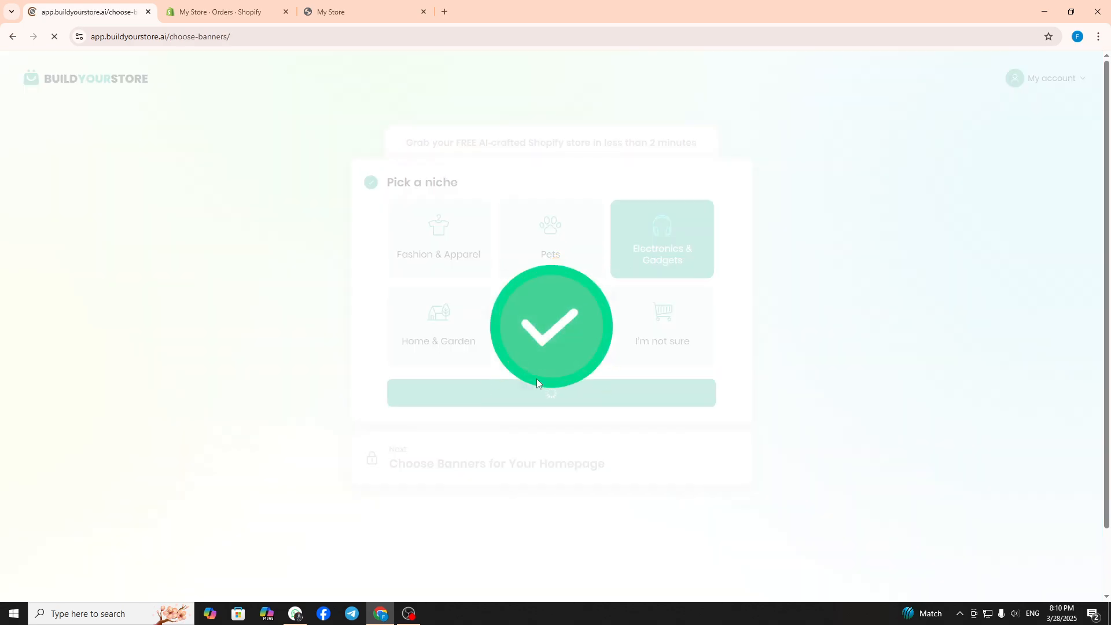
Step: Choose the blue banner with the keyboard and the gray banner with the laptop for the homepage and update the selection
scroll(606, 475, down, 2)
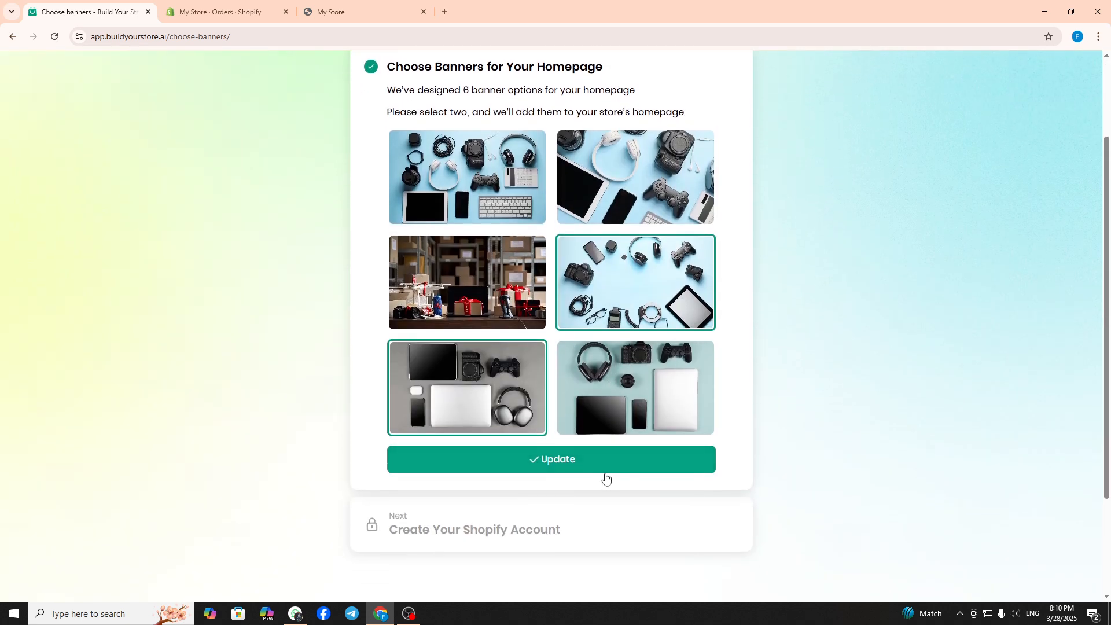
scroll(494, 325, down, 1)
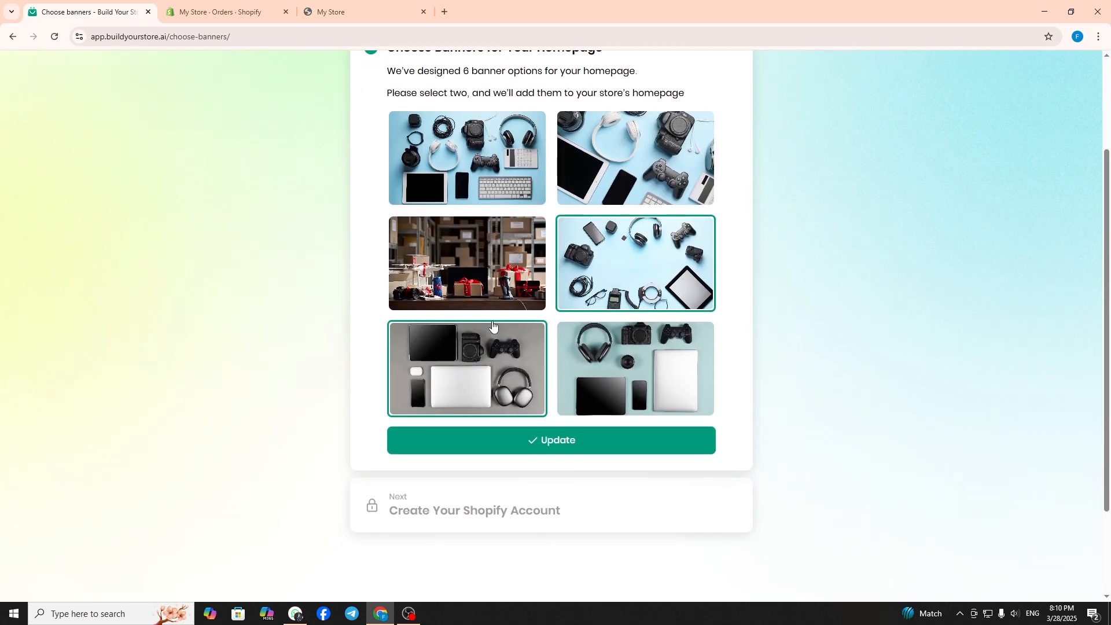
scroll(480, 242, up, 1)
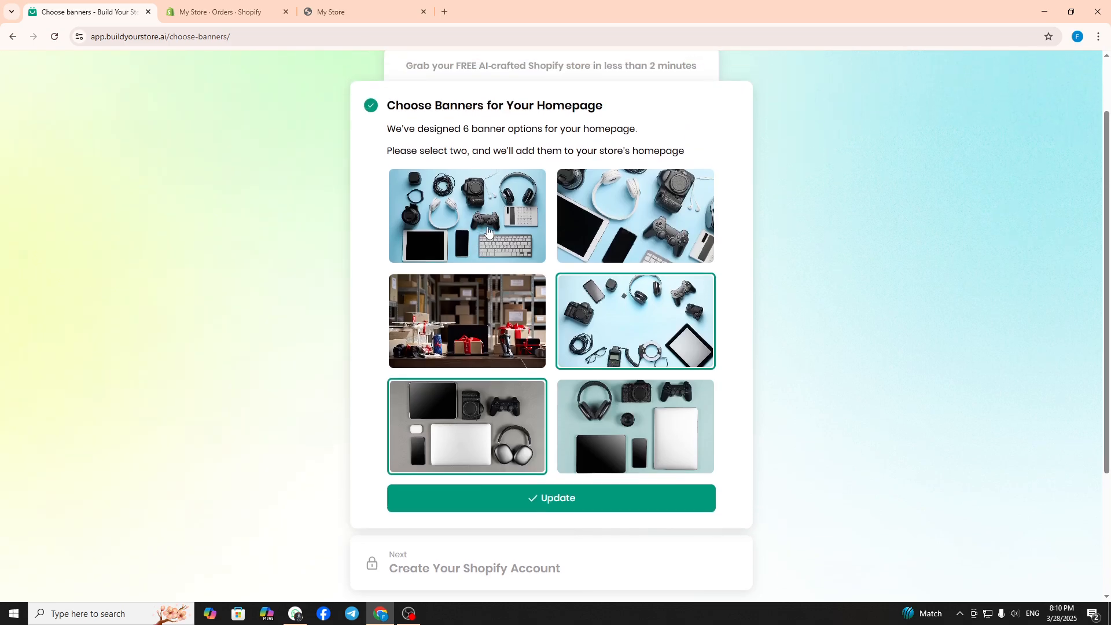
click(648, 292)
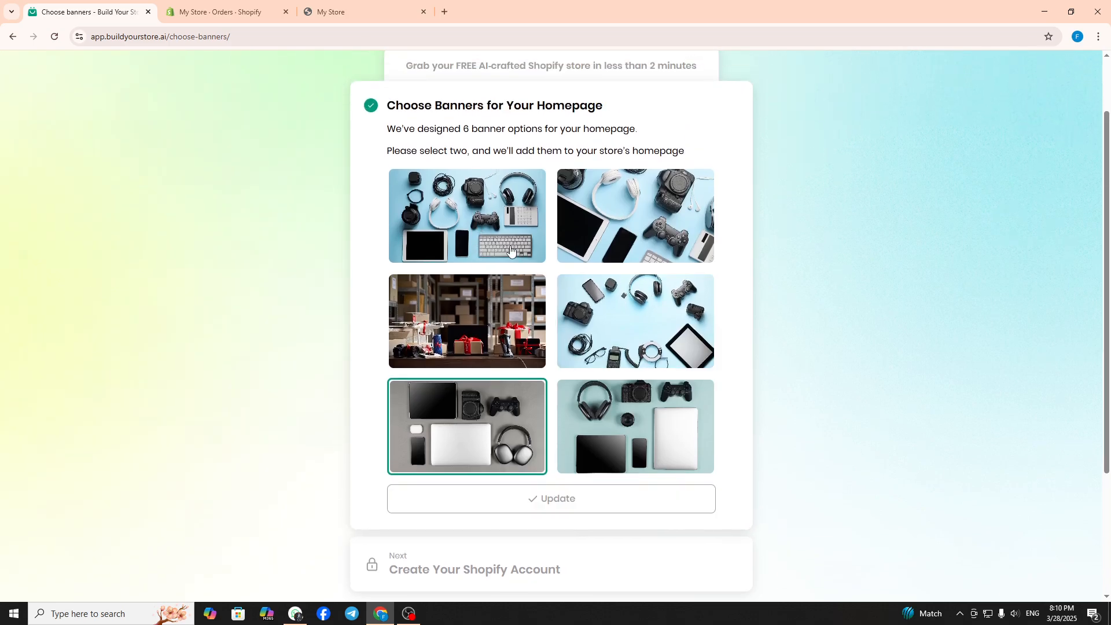
click(495, 218)
click(493, 219)
click(493, 219)
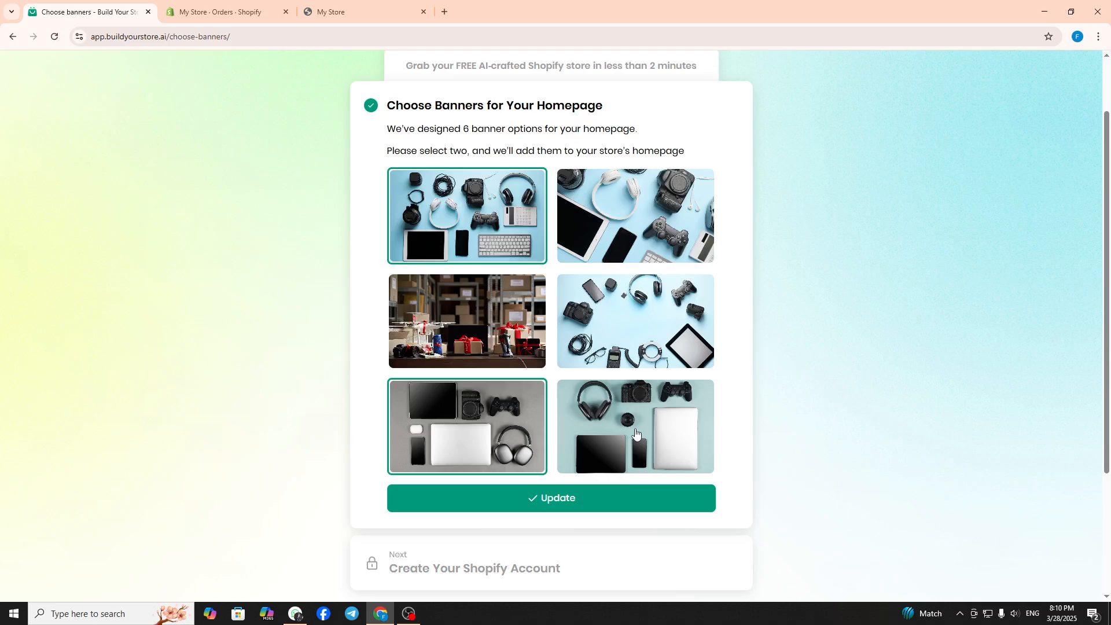
click(512, 430)
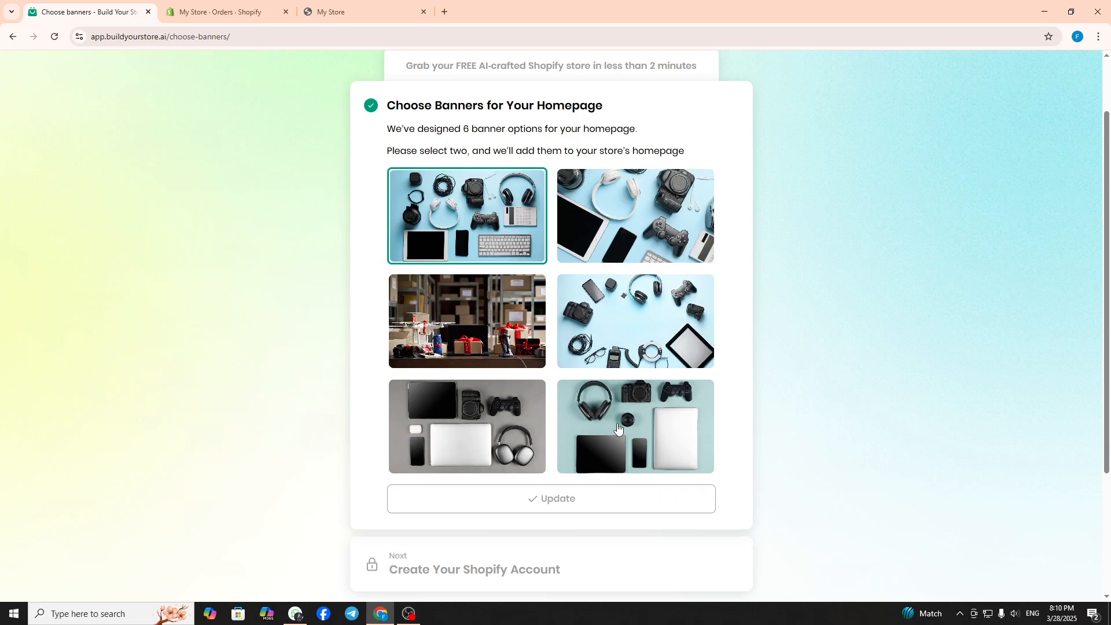
click(472, 436)
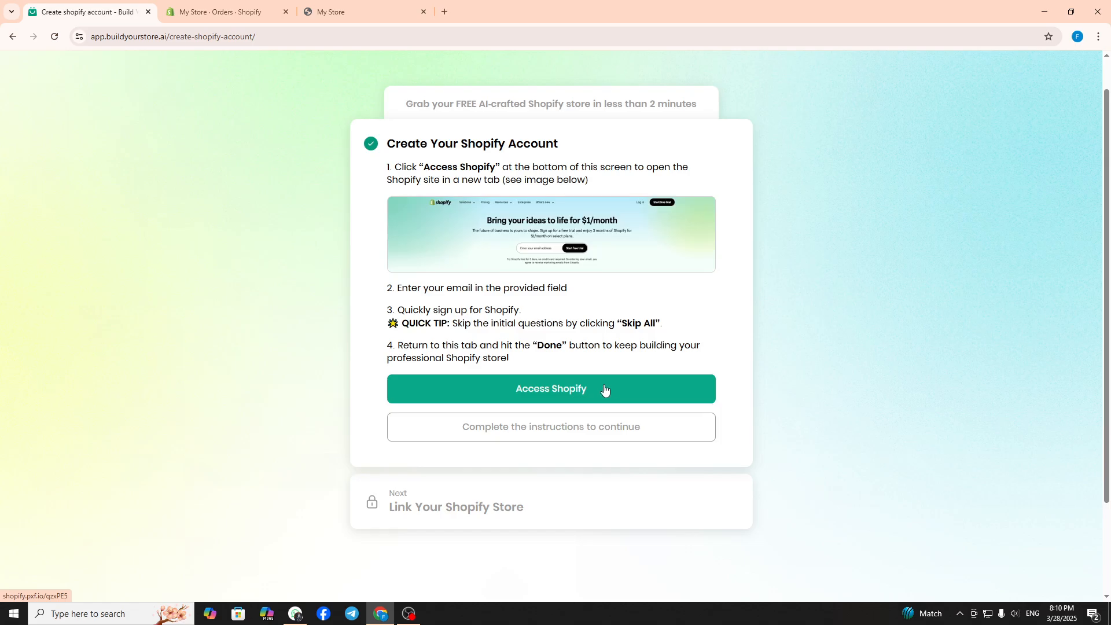
Step: Start a Shopify free trial with the saved account e-mail, and mark the Shopify account creation as done in Build Your Store
click(603, 390)
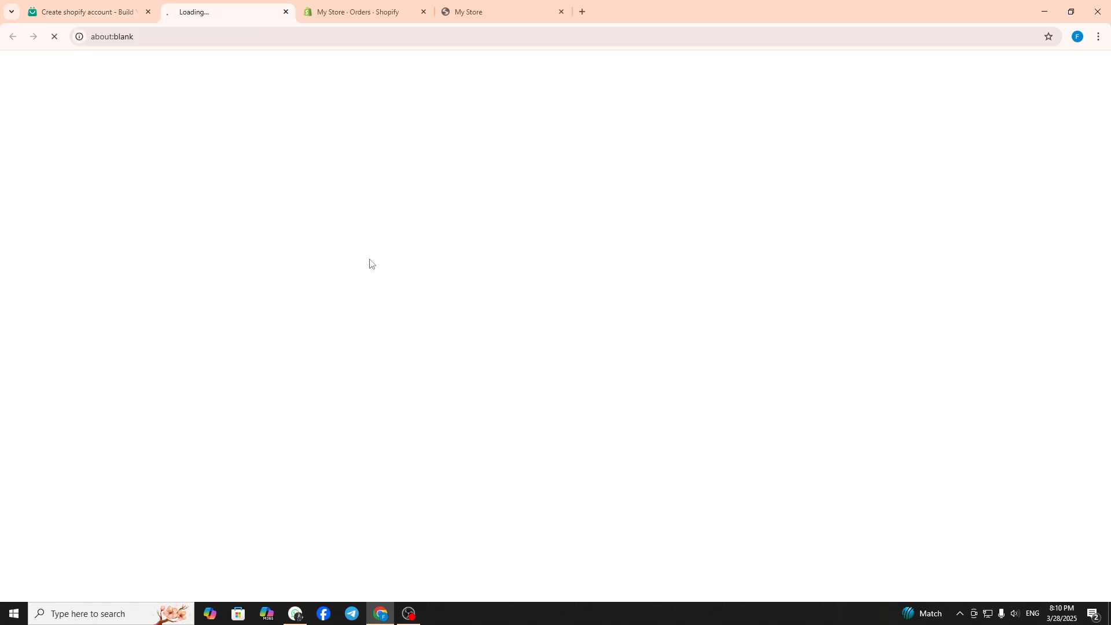
click(544, 204)
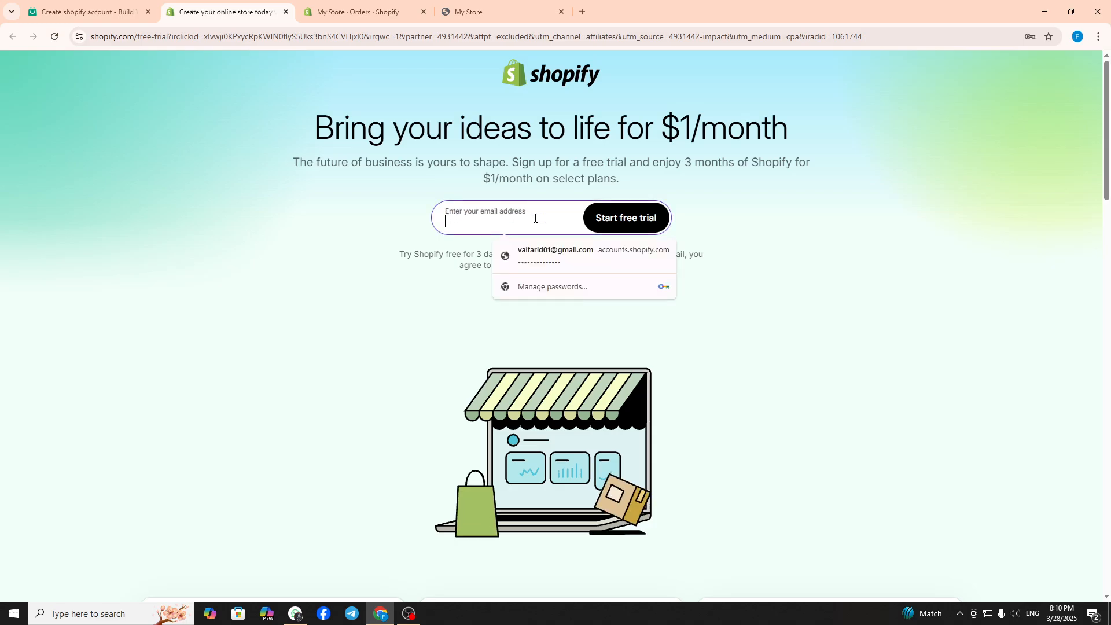
click(566, 250)
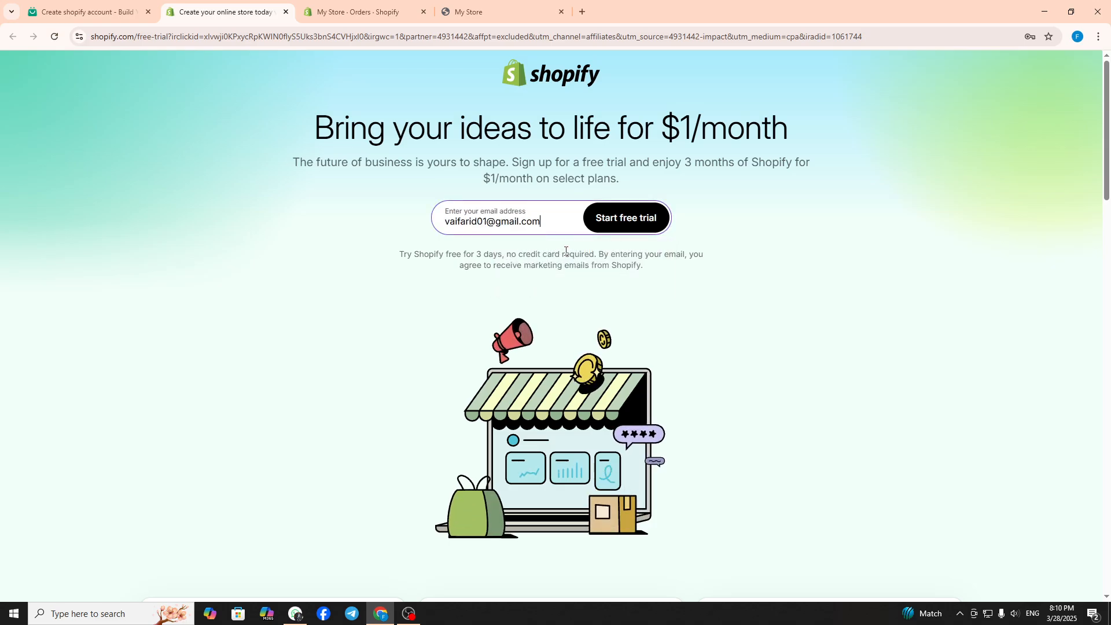
click(617, 224)
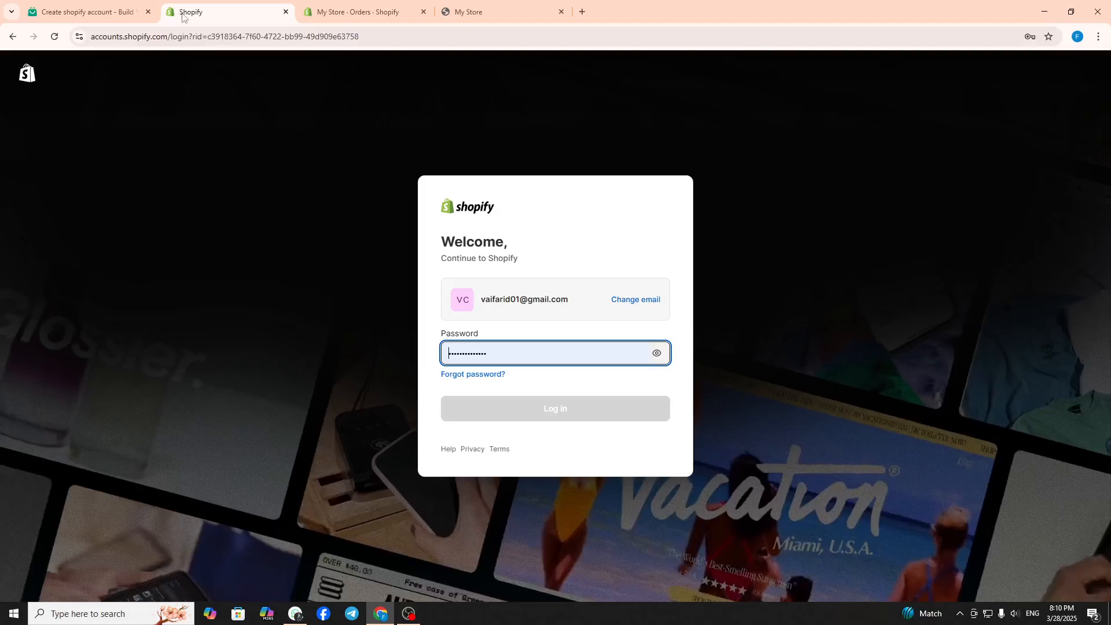
click(129, 6)
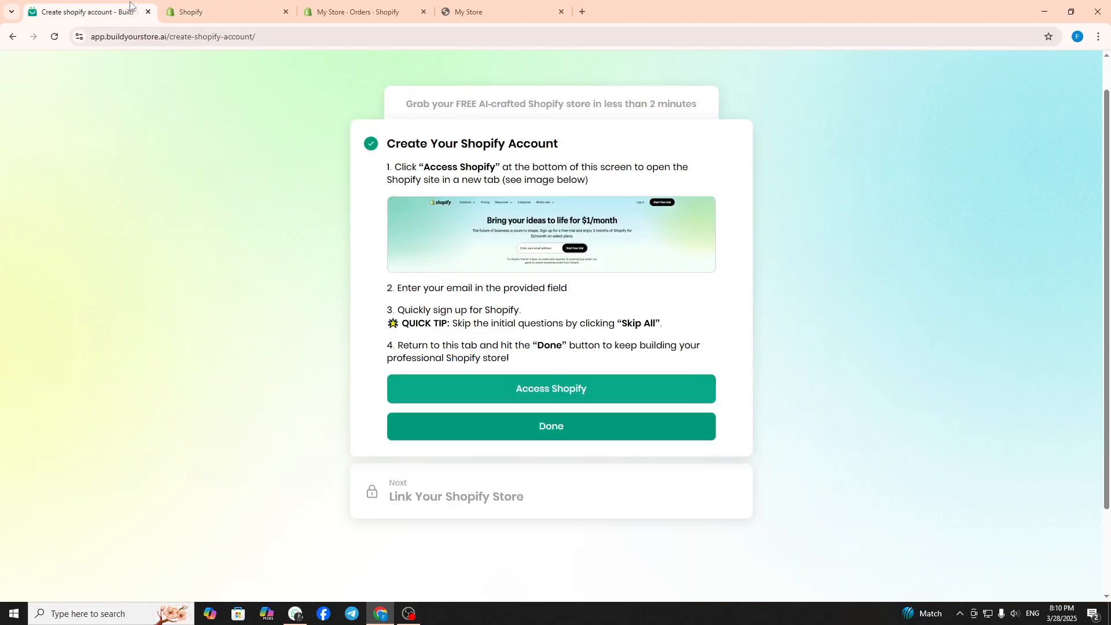
click(503, 435)
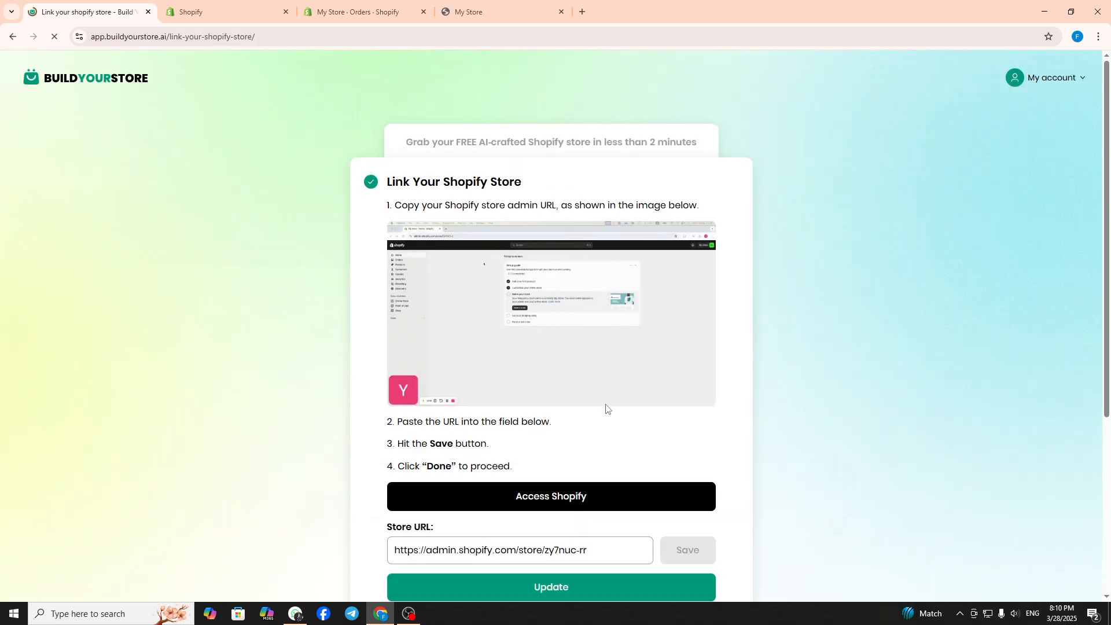
Step: Access Shopify from the store linking page, log in to the account and decline help setting up the new store
scroll(606, 408, down, 3)
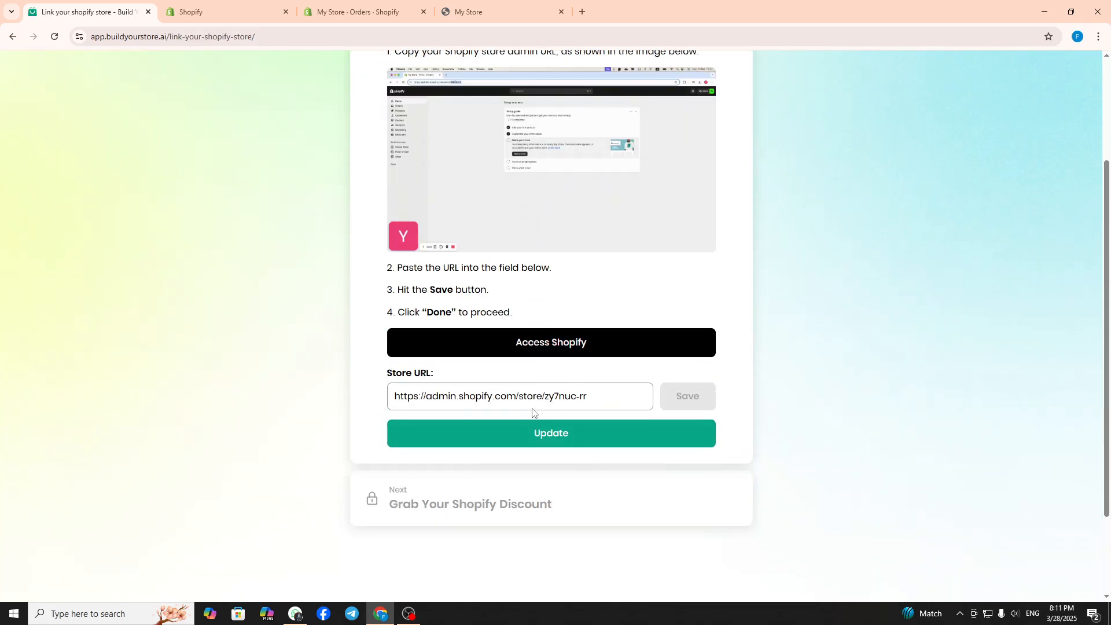
click(521, 343)
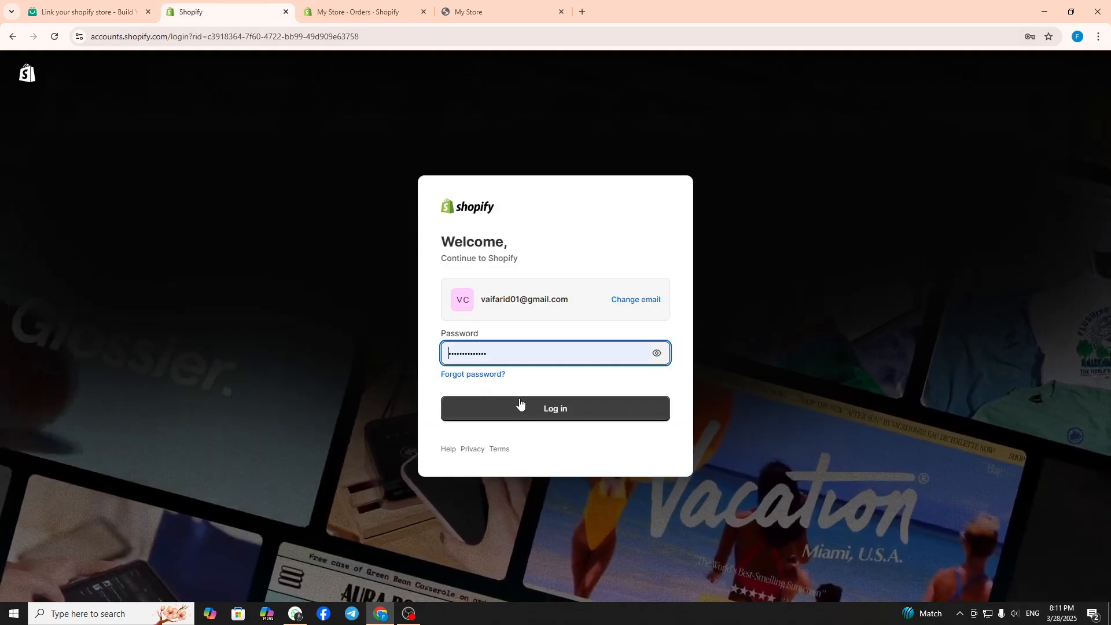
click(526, 404)
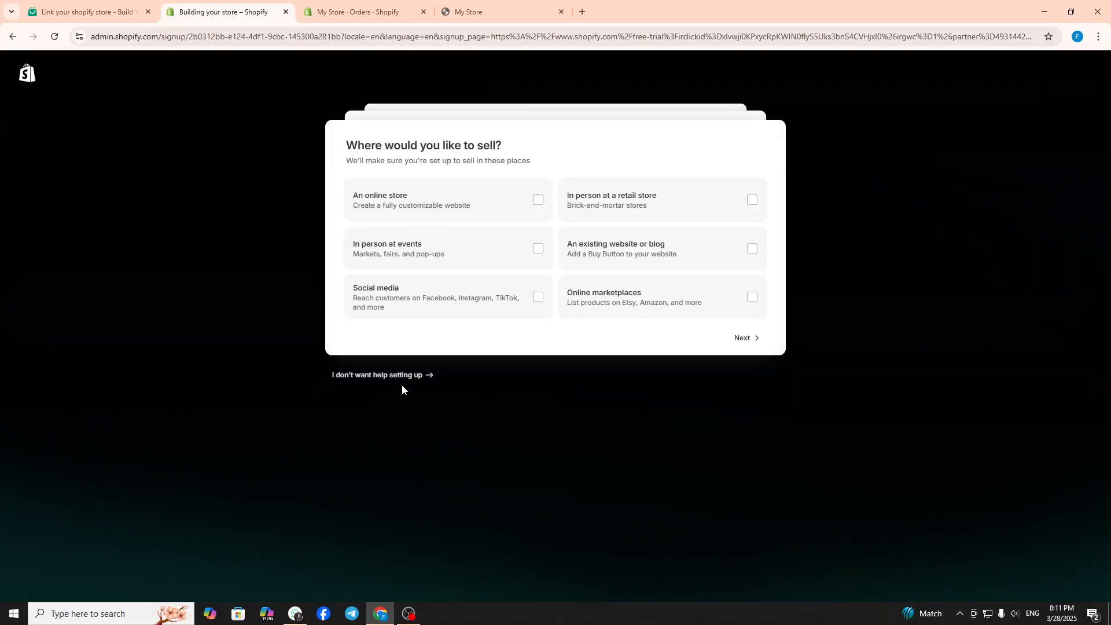
click(397, 376)
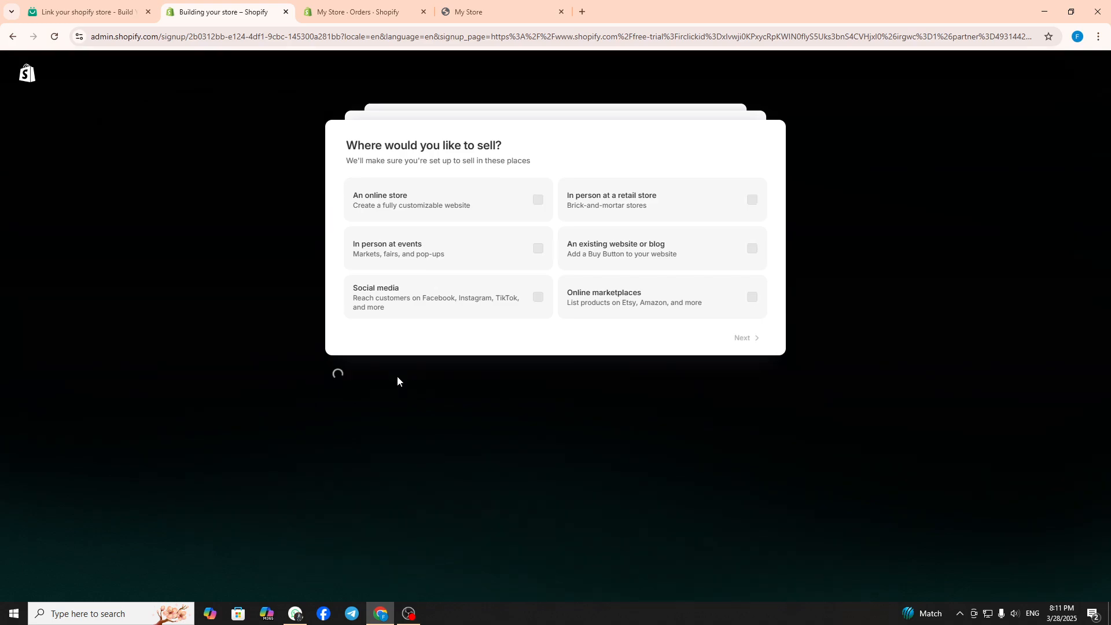
Step: Copy the full admin address of the Orders page in the already open My Store
click(380, 7)
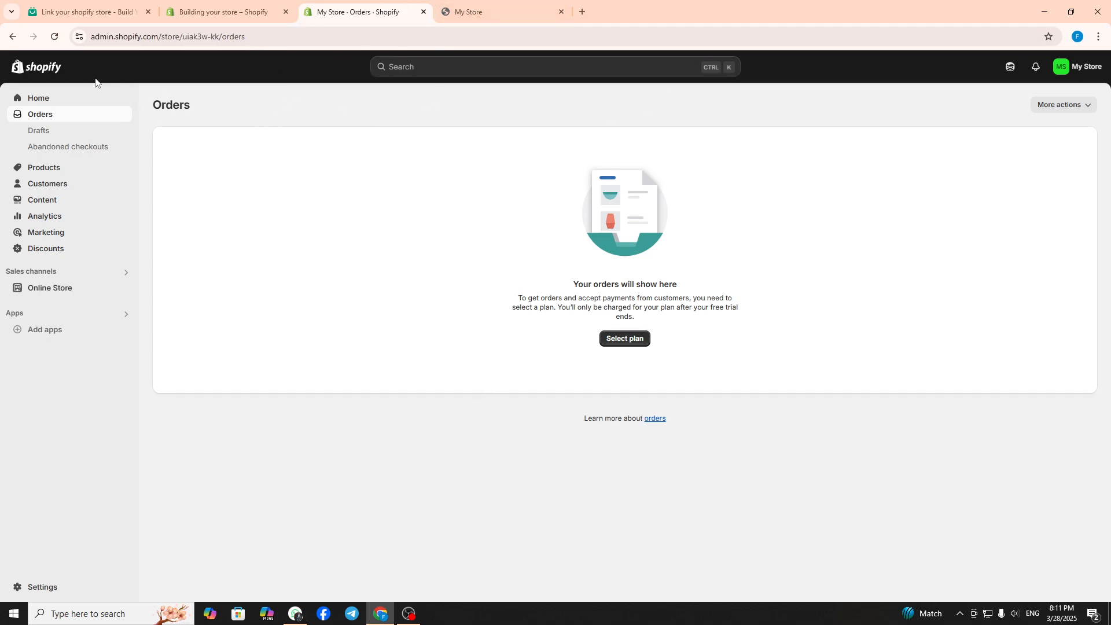
drag(91, 36, 267, 56)
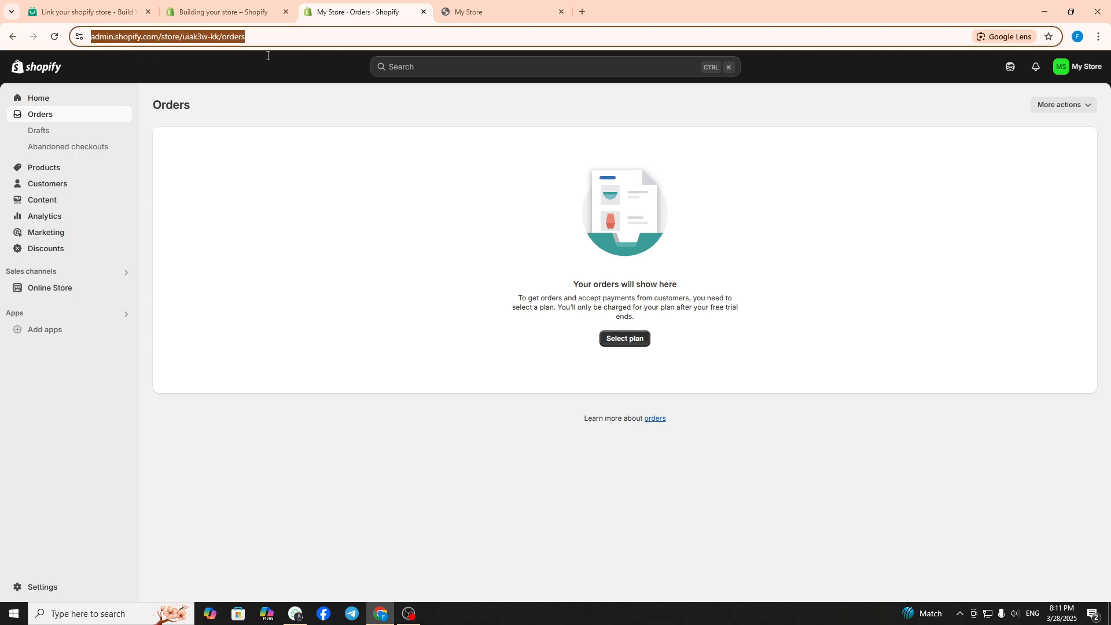
right_click(261, 46)
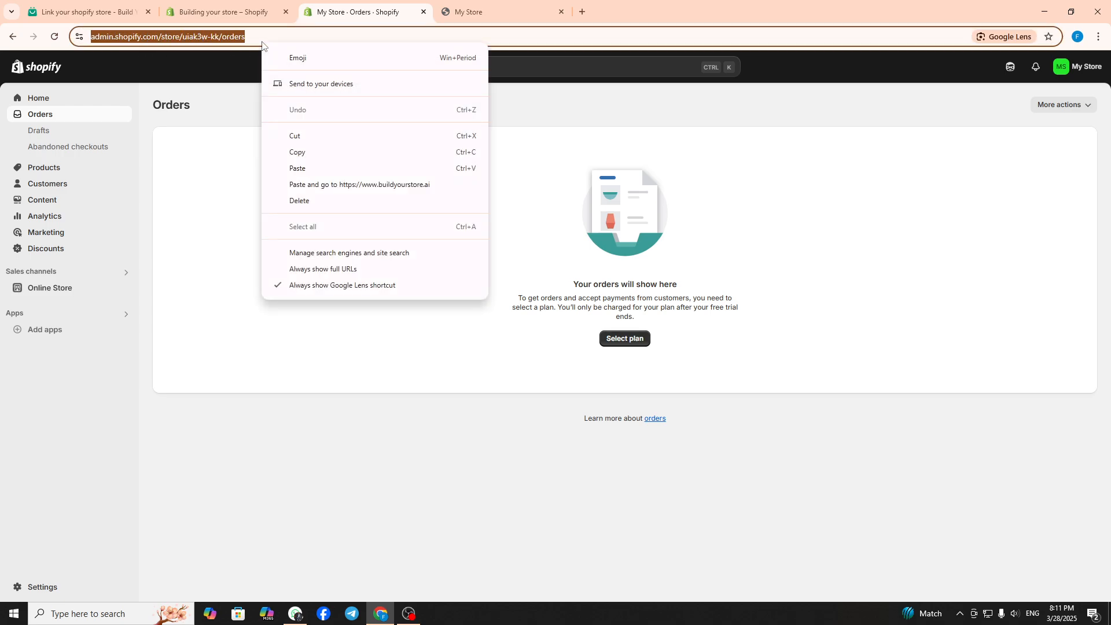
click(301, 153)
click(92, 12)
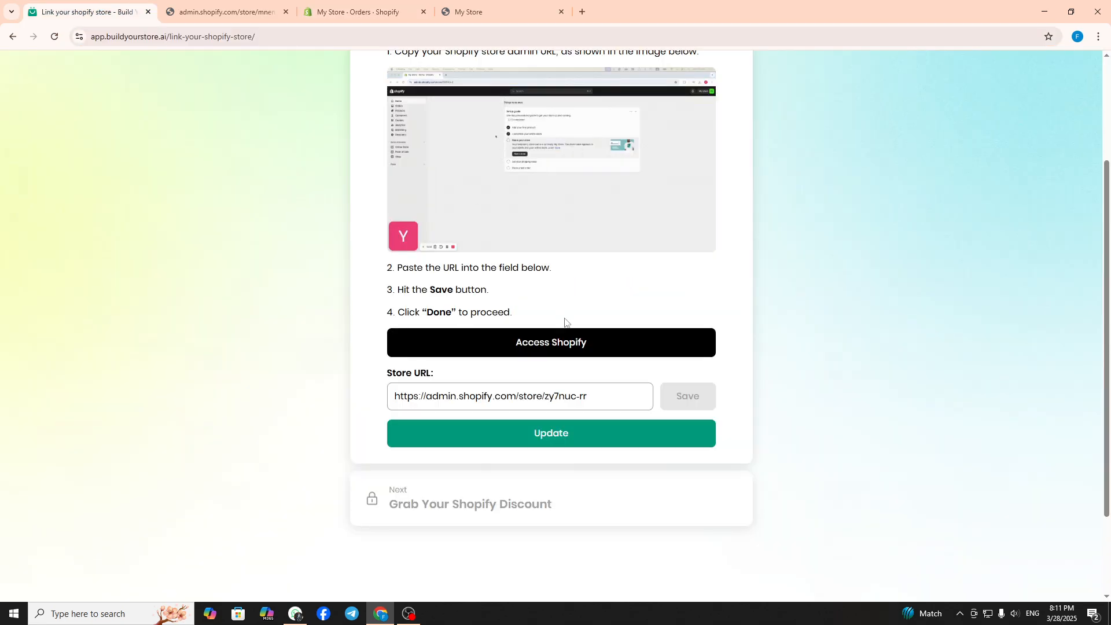
click(625, 400)
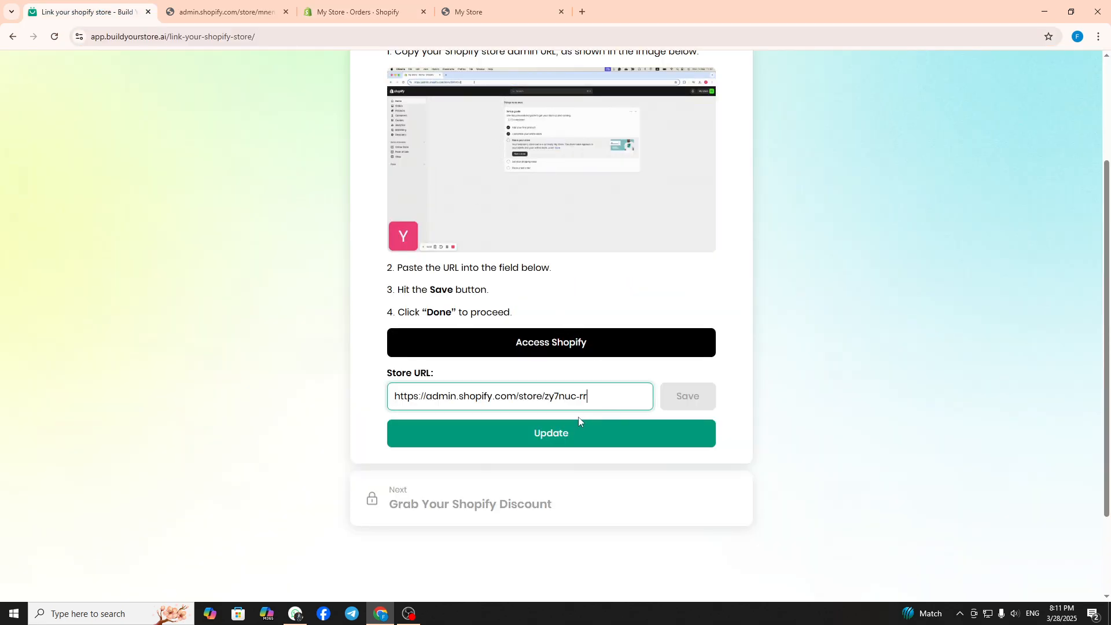
key(BackSpace)
key(BackSpace)
key(BackSpace)
key(BackSpace)
key(BackSpace)
key(BackSpace)
key(BackSpace)
key(BackSpace)
key(BackSpace)
key(BackSpace)
key(BackSpace)
key(BackSpace)
key(BackSpace)
key(BackSpace)
key(BackSpace)
key(BackSpace)
key(BackSpace)
key(BackSpace)
key(BackSpace)
key(BackSpace)
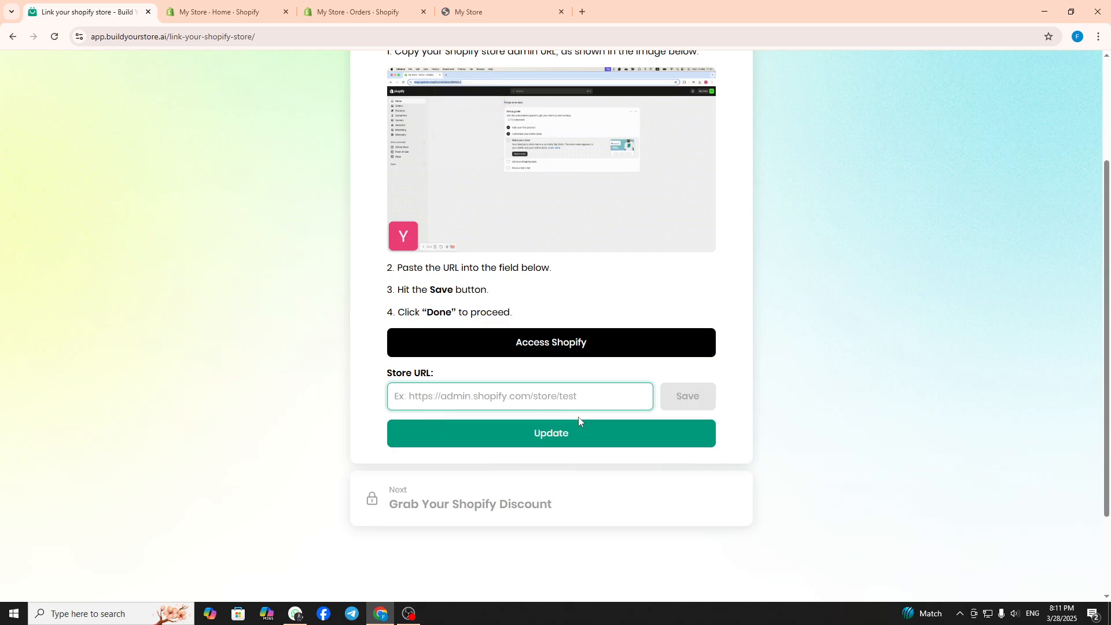
right_click(454, 396)
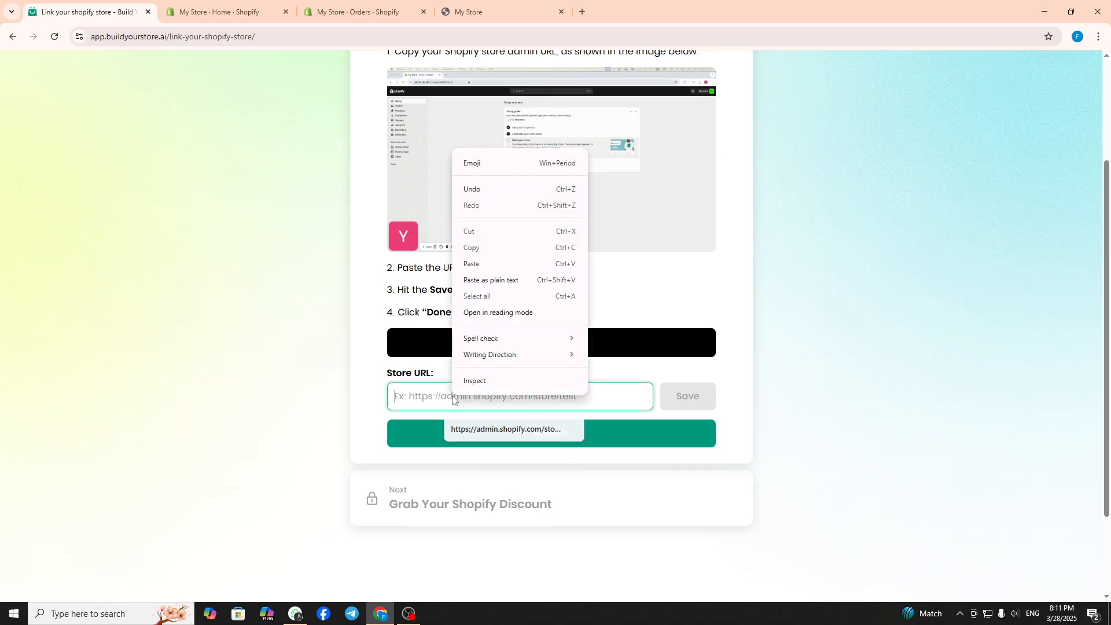
click(472, 264)
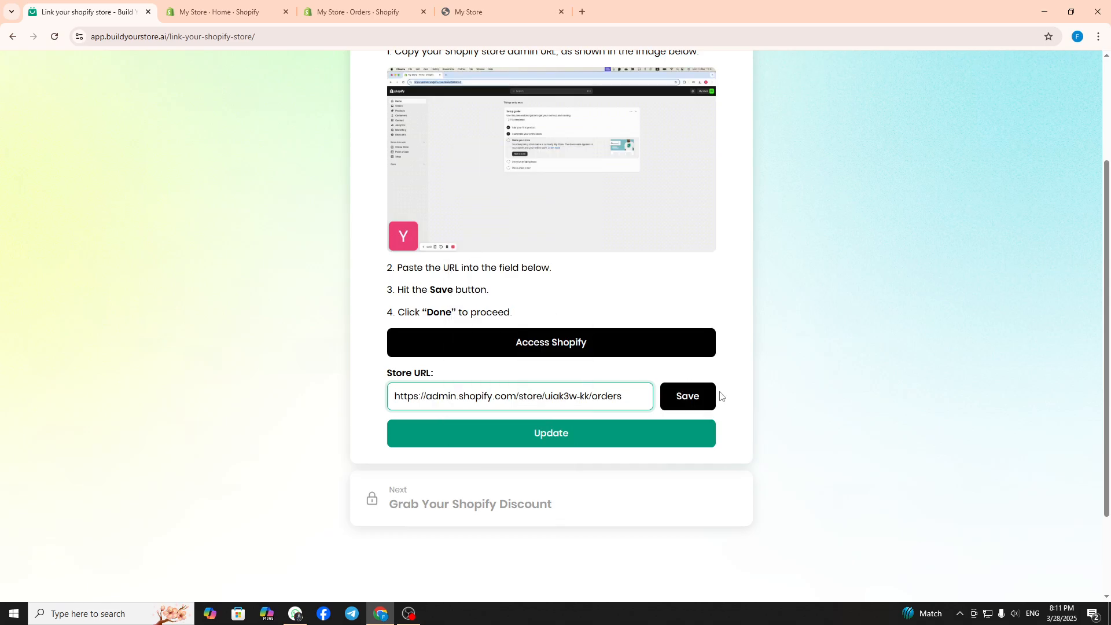
click(698, 397)
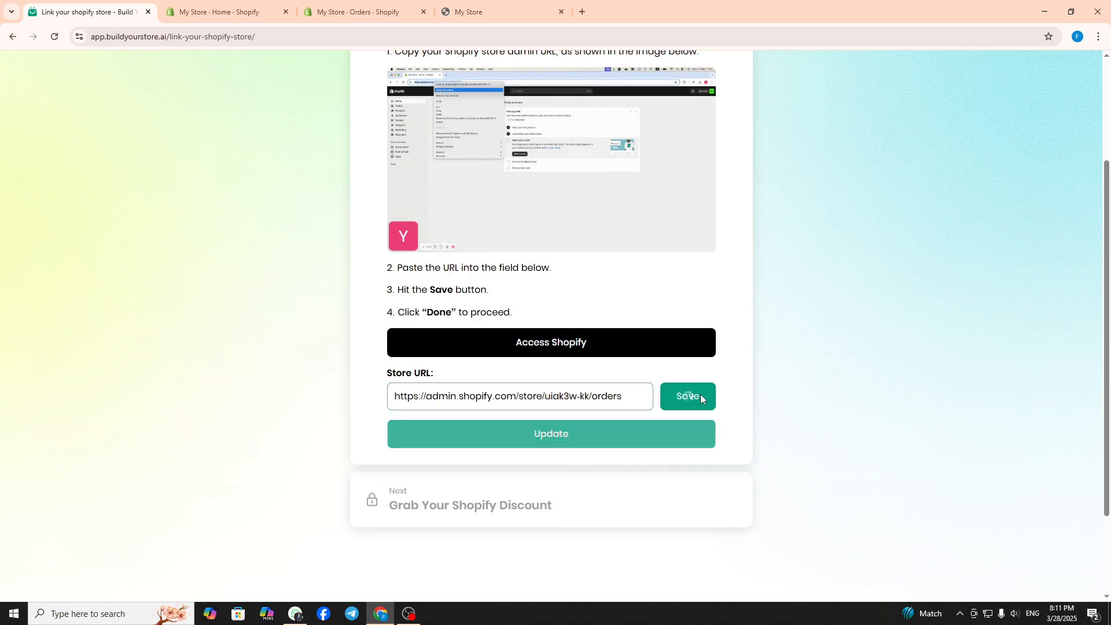
click(588, 435)
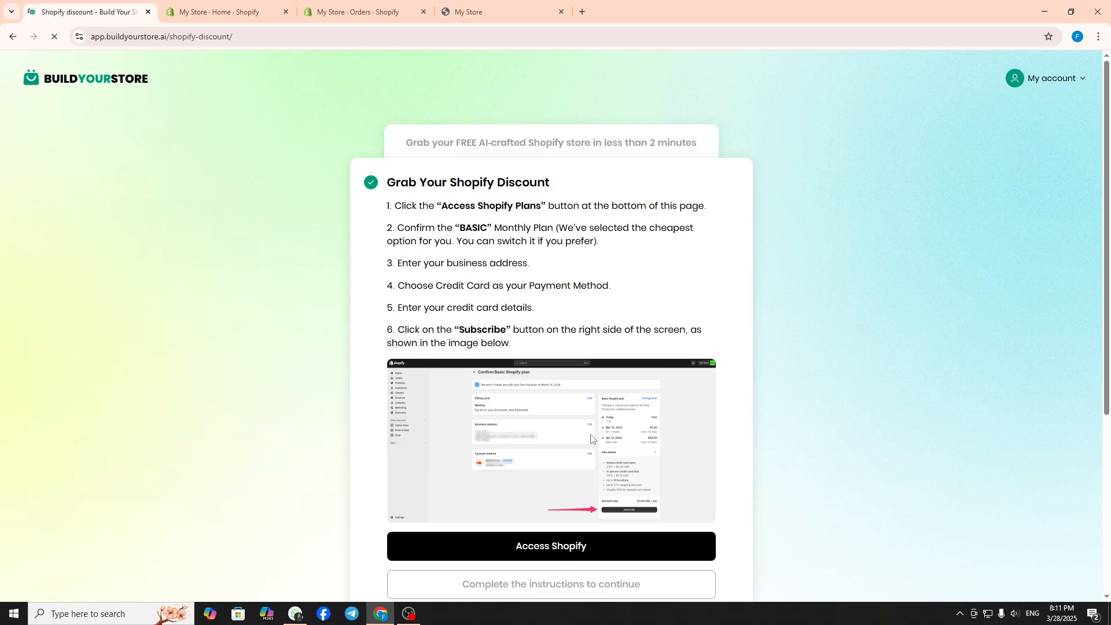
Step: Open the Shopify Basic plan checkout from the discount page, choose PayPal as payment method, and view and close its login window
scroll(591, 438, down, 2)
click(565, 410)
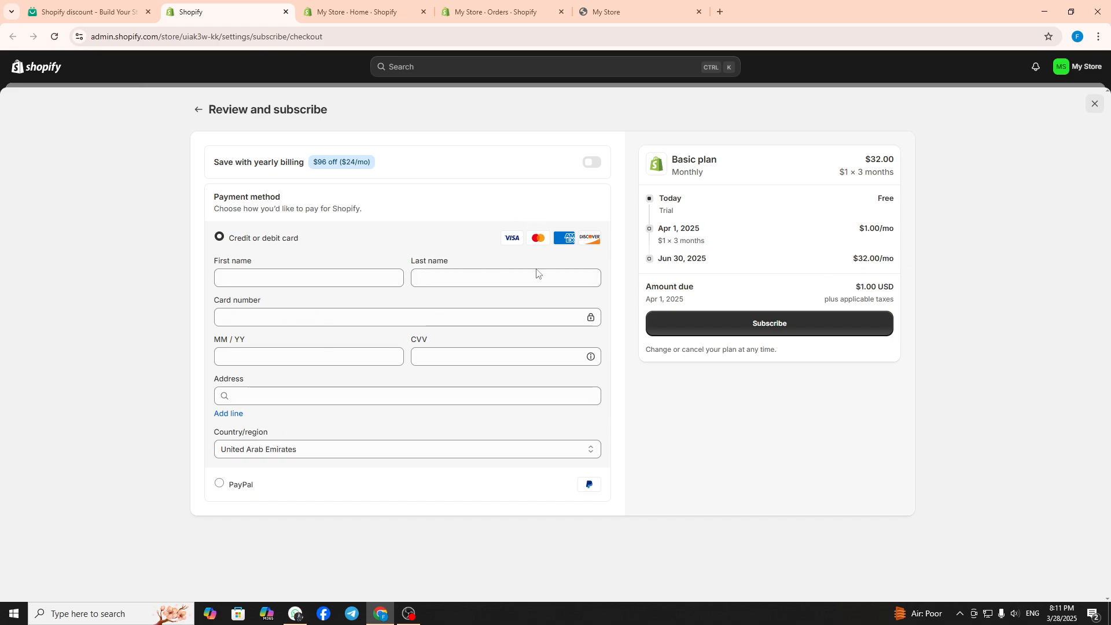
click(219, 483)
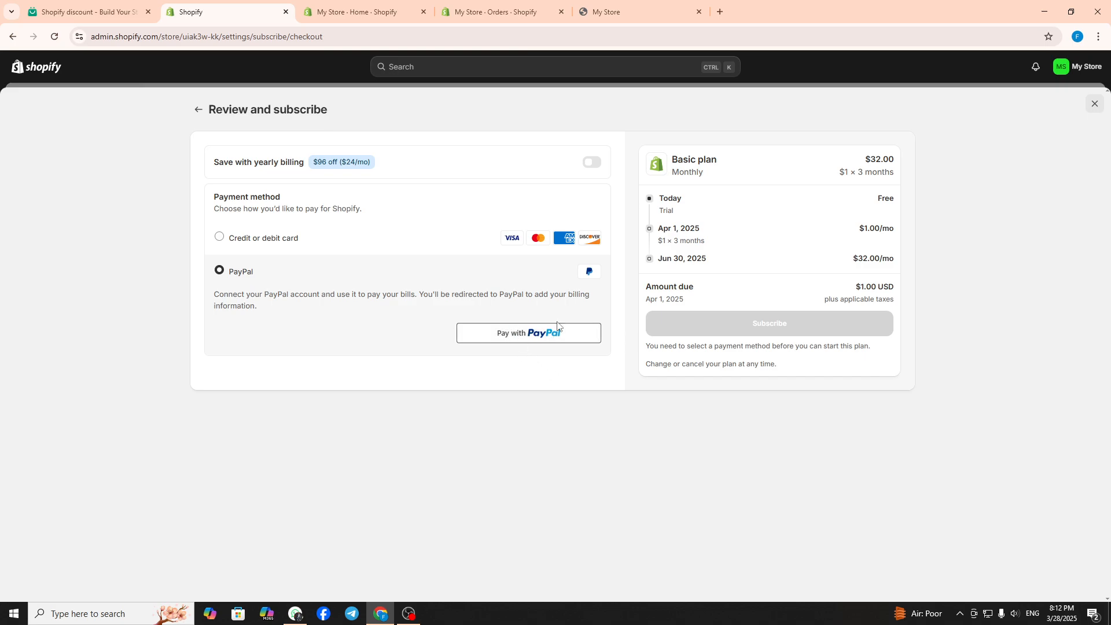
click(556, 337)
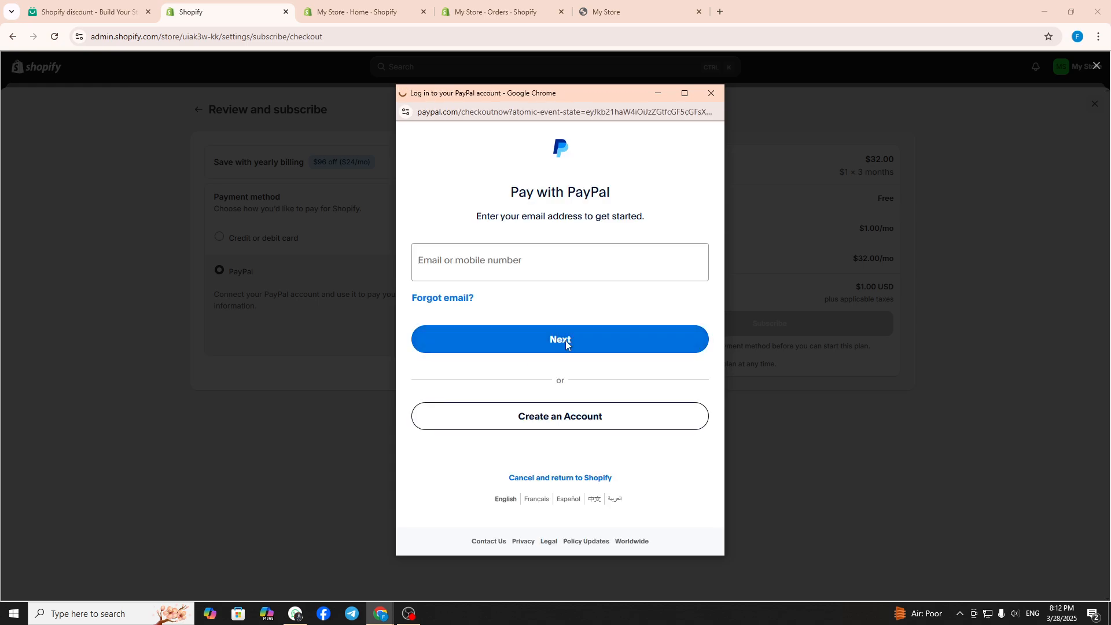
click(534, 264)
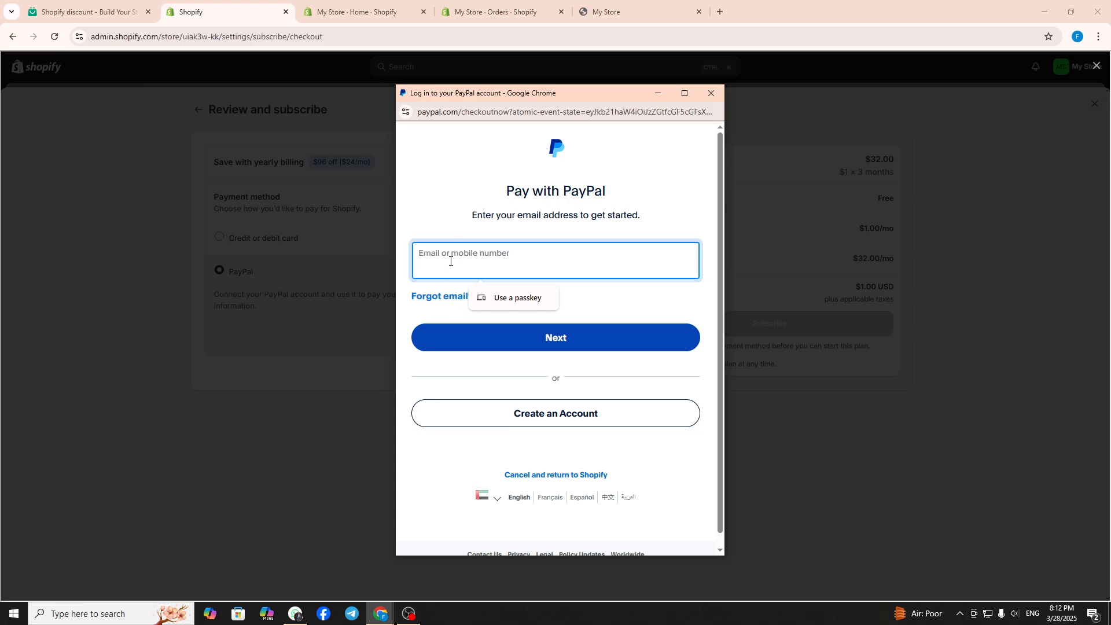
click(712, 92)
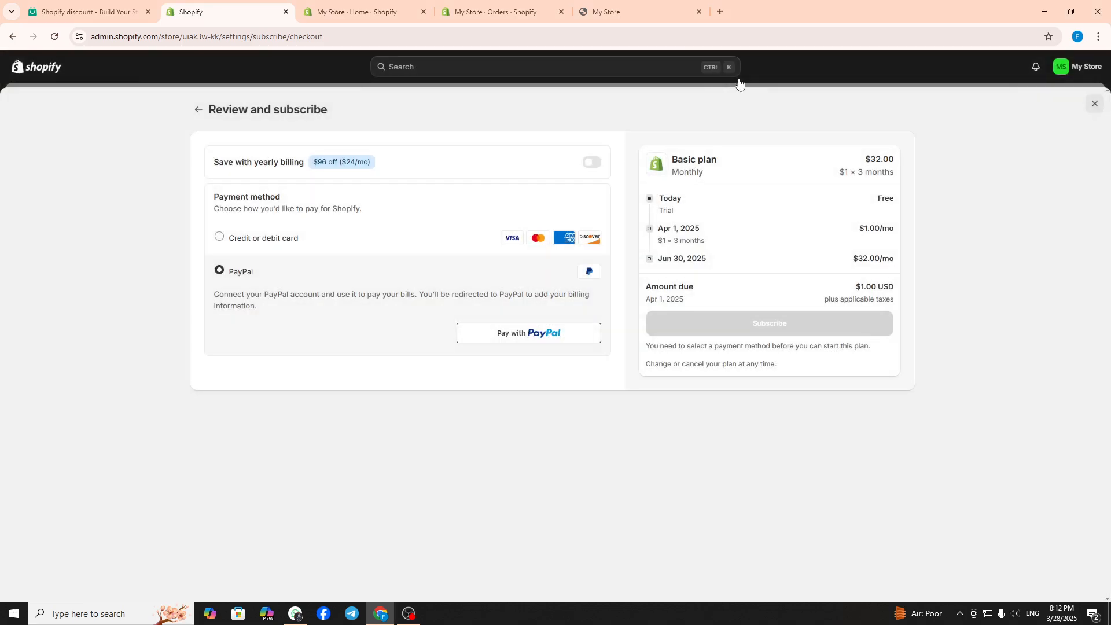
Step: Return to Build Your Store and mark the Shopify discount instructions as done
click(86, 12)
scroll(350, 214, down, 2)
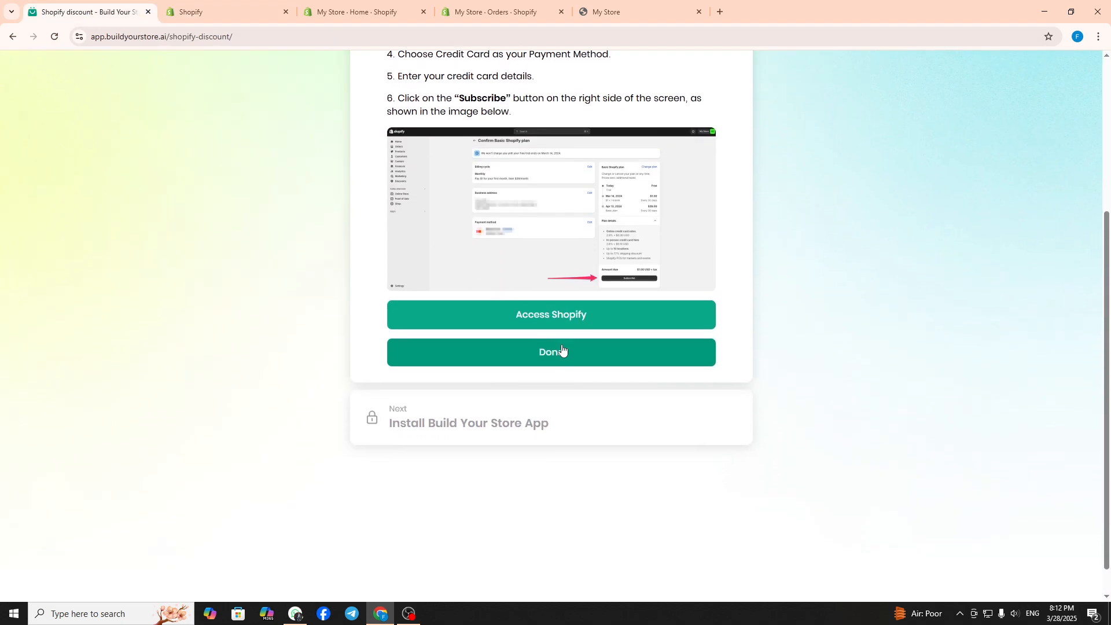
click(561, 354)
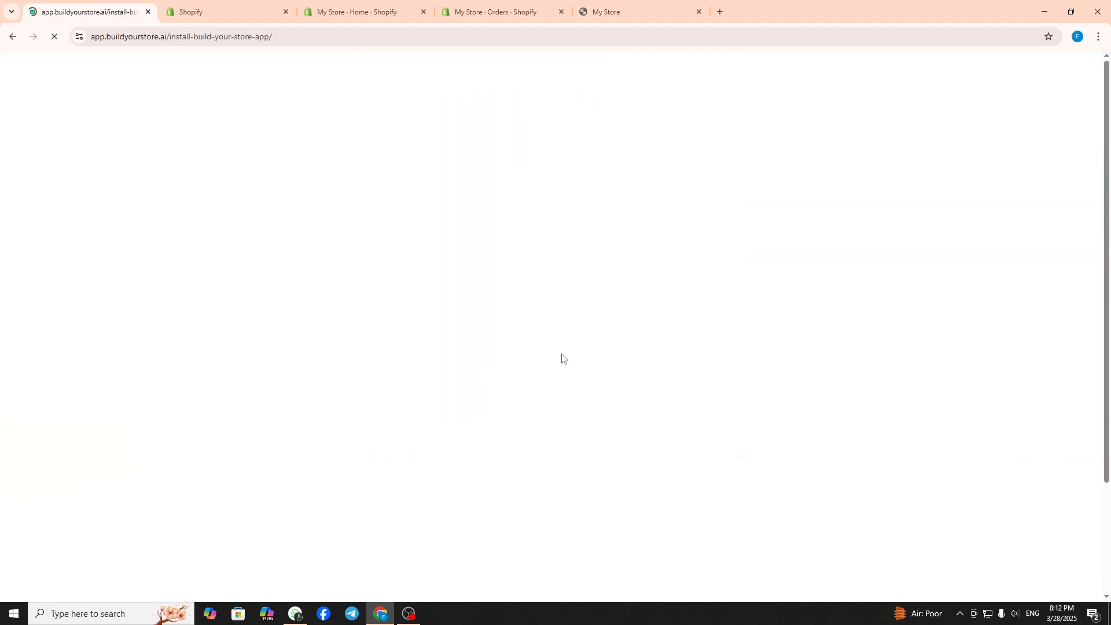
Step: Install the AI Store Builder app on the Shopify store and dismiss the payment verification notice
scroll(564, 359, down, 2)
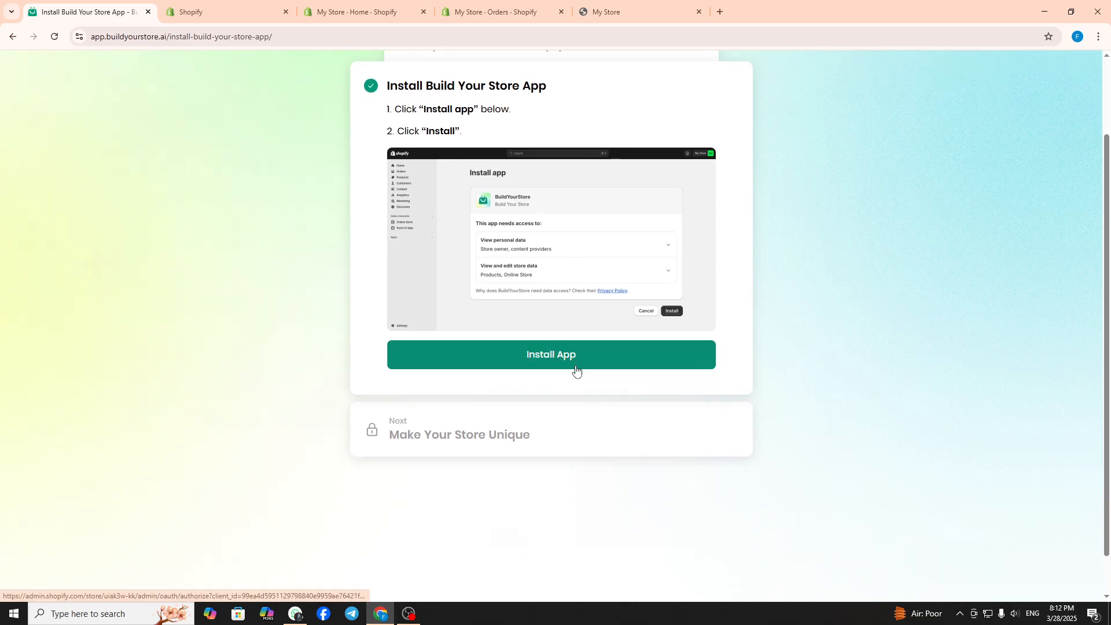
click(582, 354)
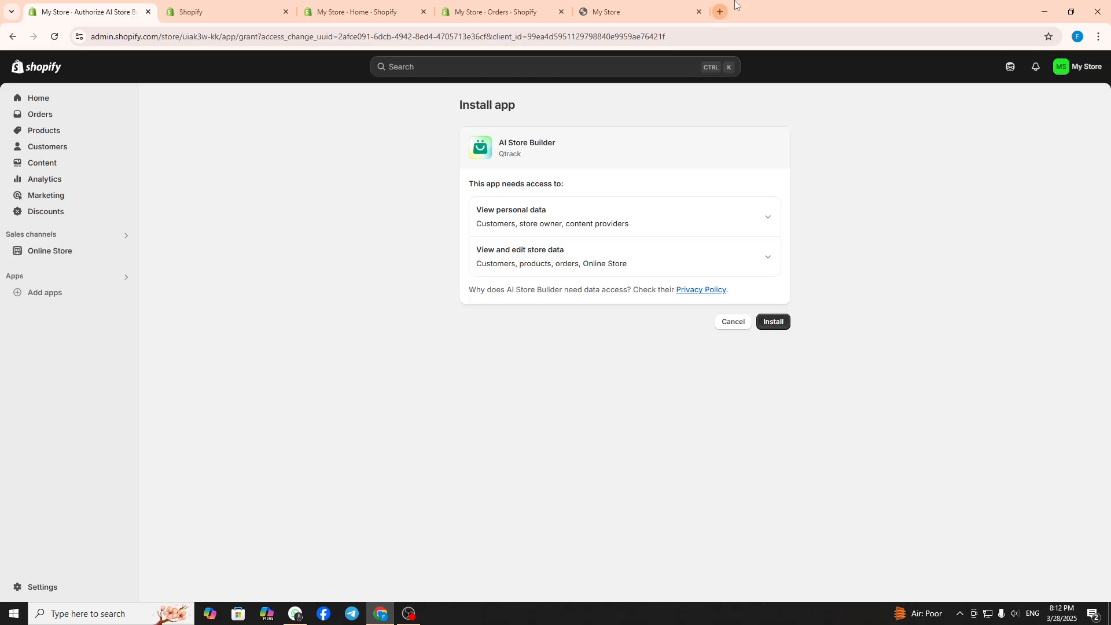
click(775, 328)
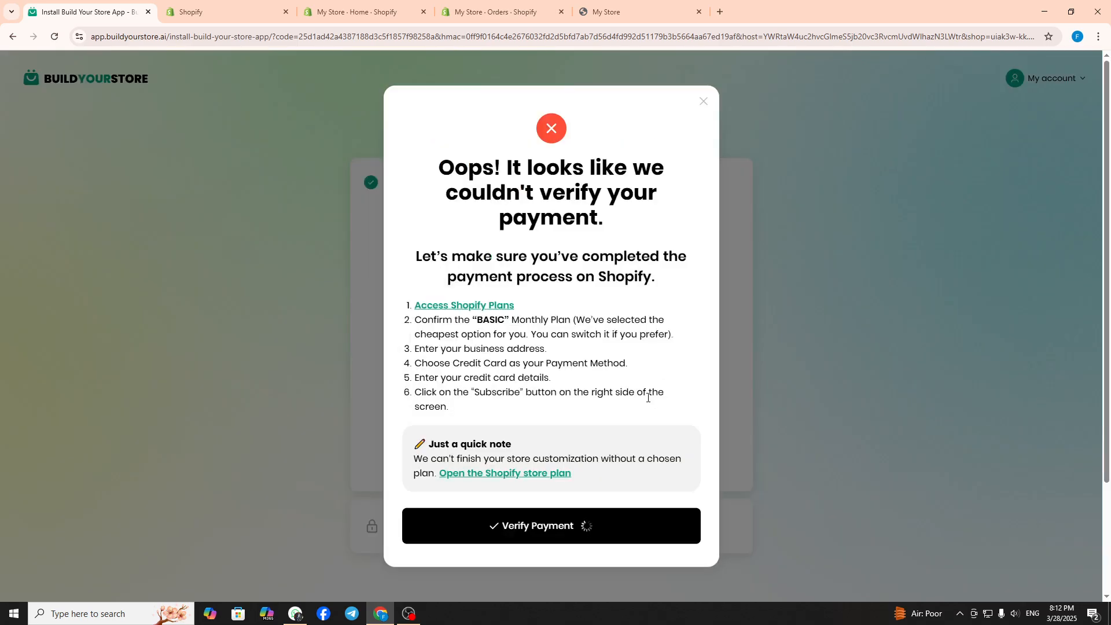
scroll(625, 454, down, 2)
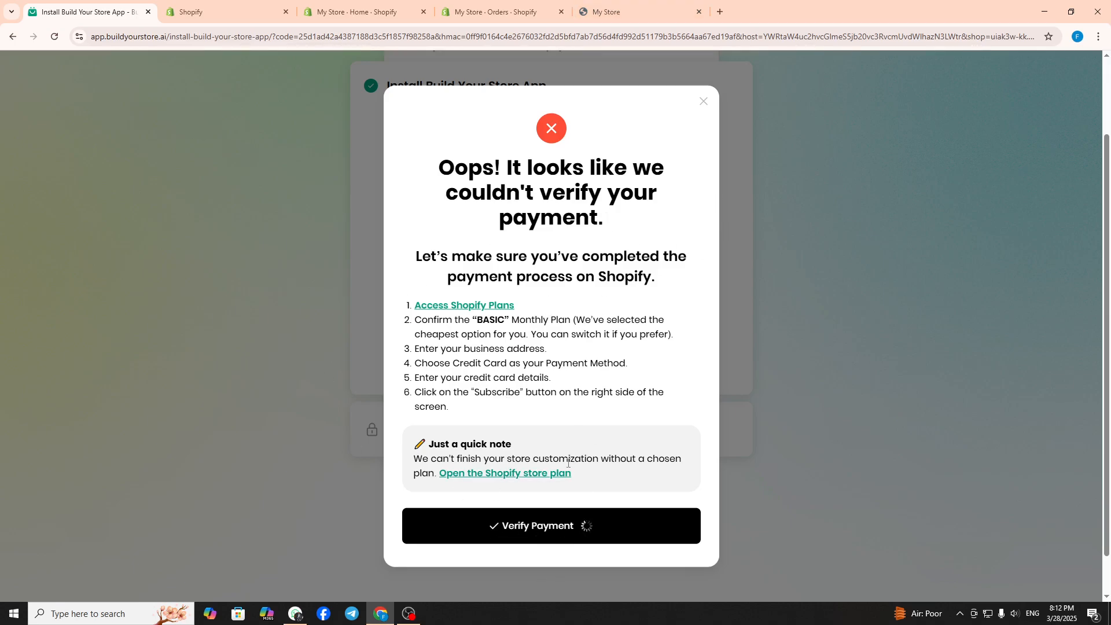
scroll(568, 463, down, 1)
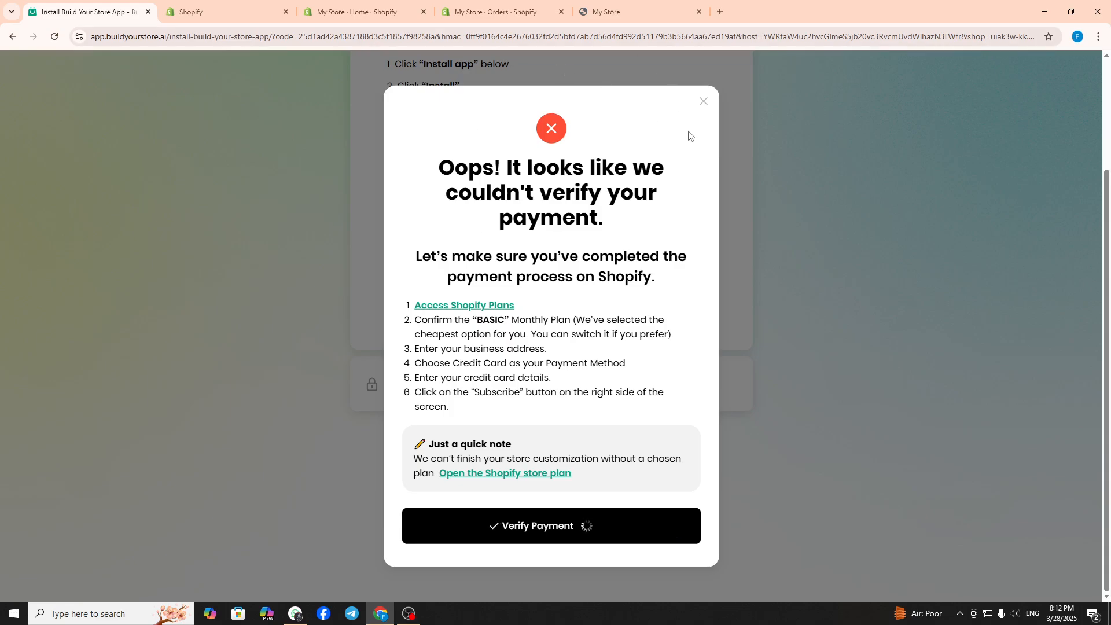
click(704, 104)
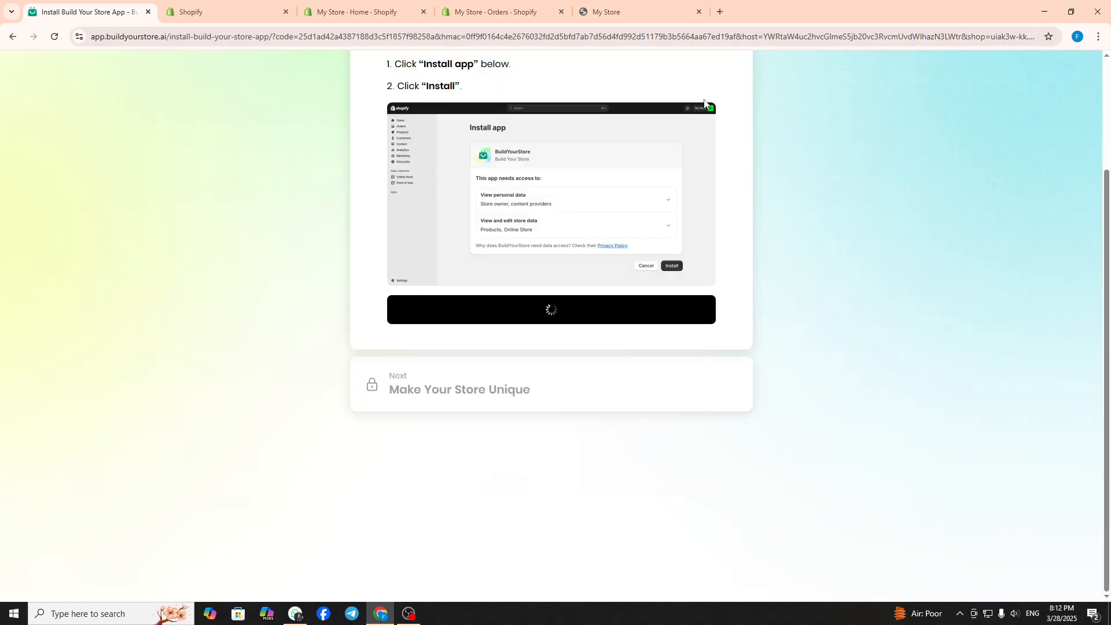
Step: Switch from the Shopify plan checkout to the admin home page of My Store
click(198, 4)
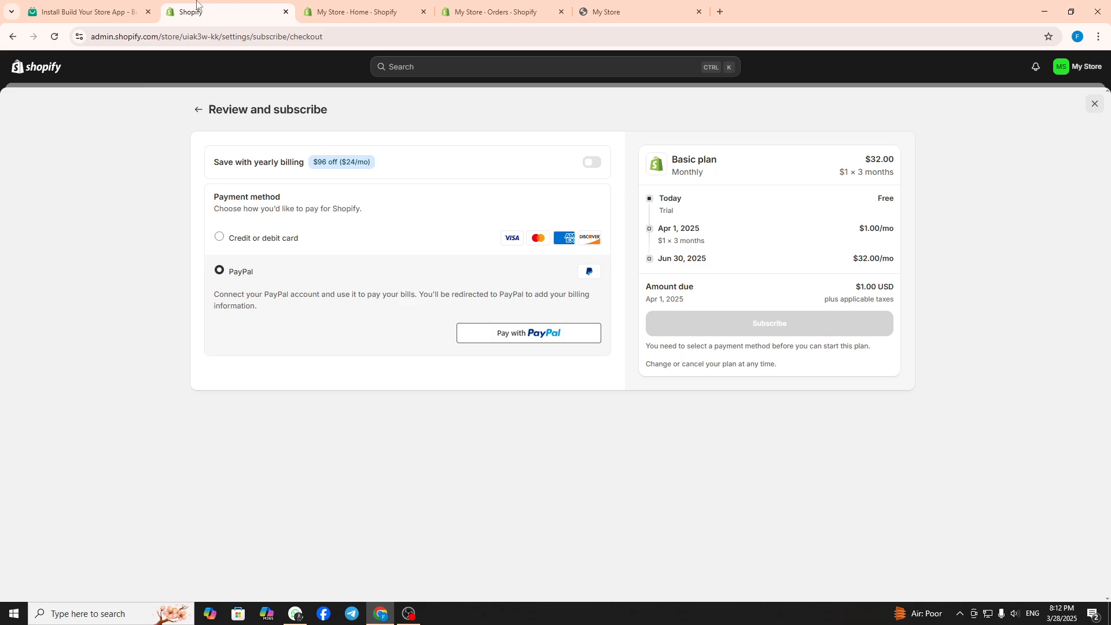
click(356, 3)
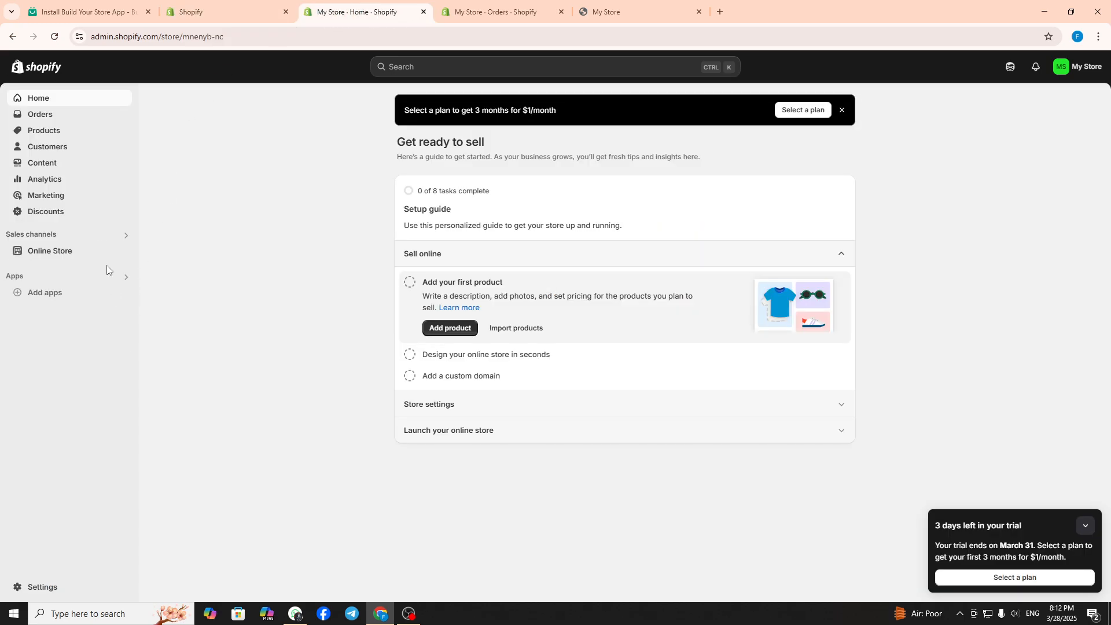
Step: Open the live storefront of My Store from the Shopify admin to view its home page
click(122, 251)
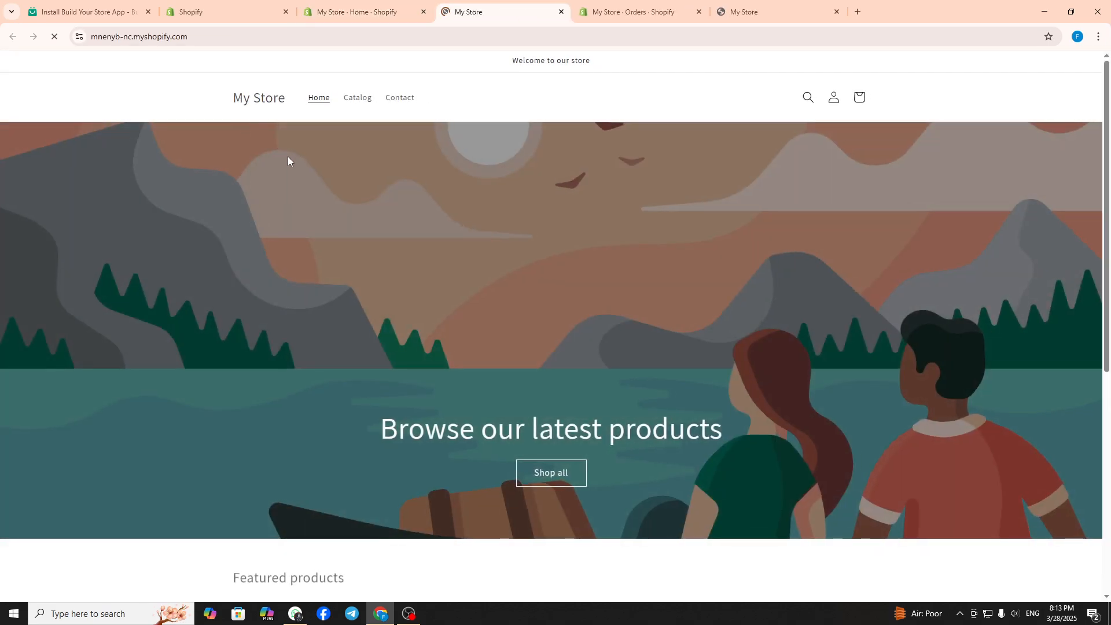
Step: Return to Build Your Store and examine the Install Build Your Store App page for the installation progress and next stage
click(110, 6)
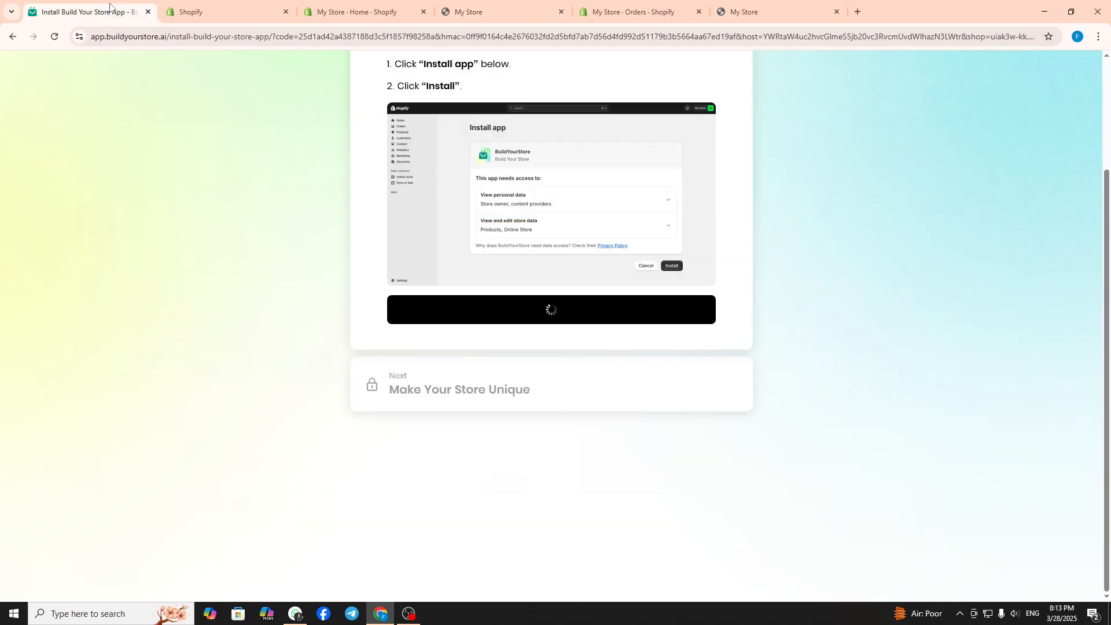
scroll(330, 236, up, 3)
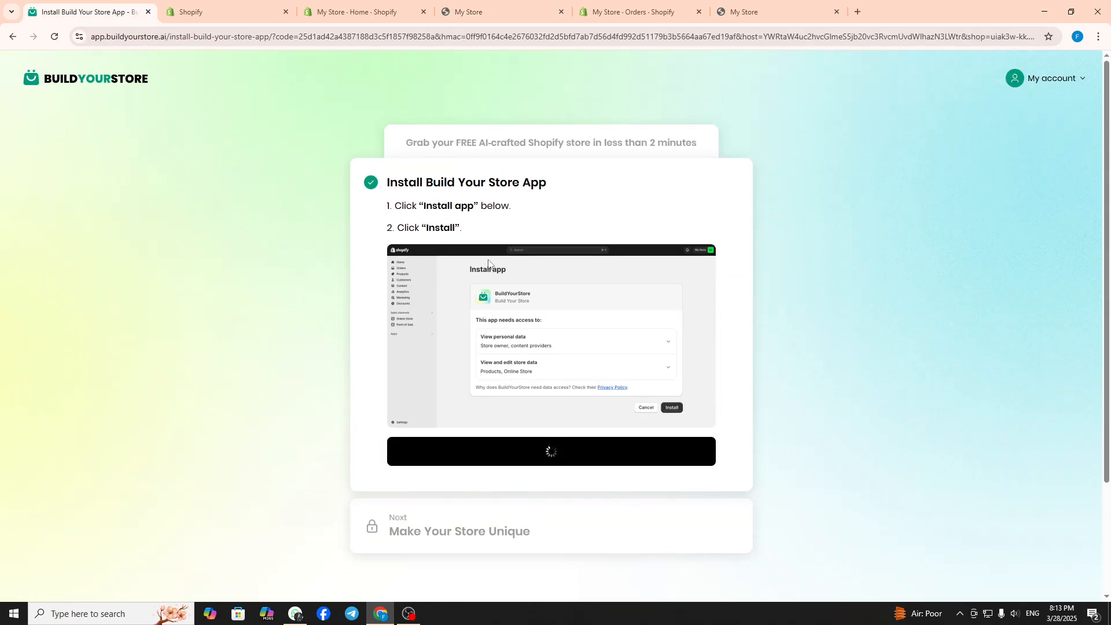
scroll(541, 313, down, 3)
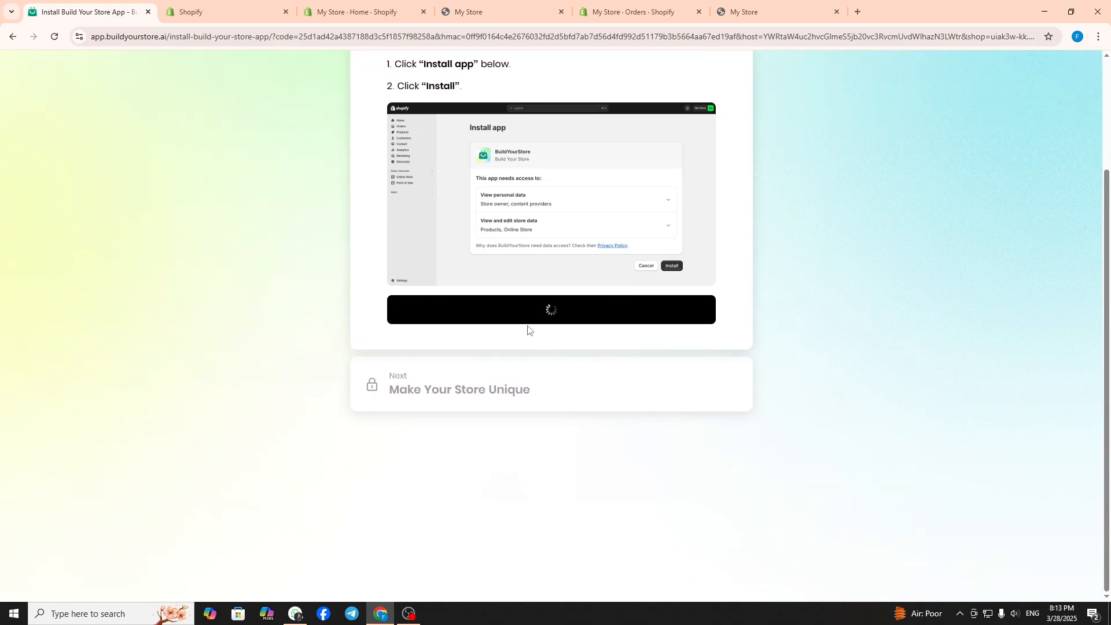
scroll(530, 325, up, 1)
scroll(531, 327, down, 1)
scroll(530, 325, up, 2)
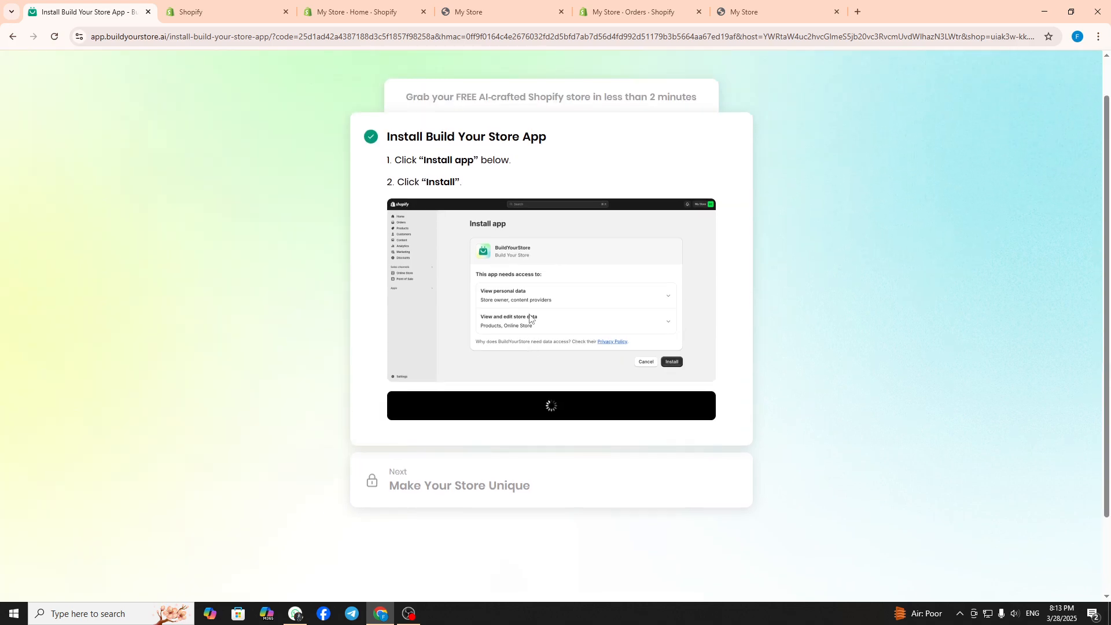
scroll(531, 319, up, 1)
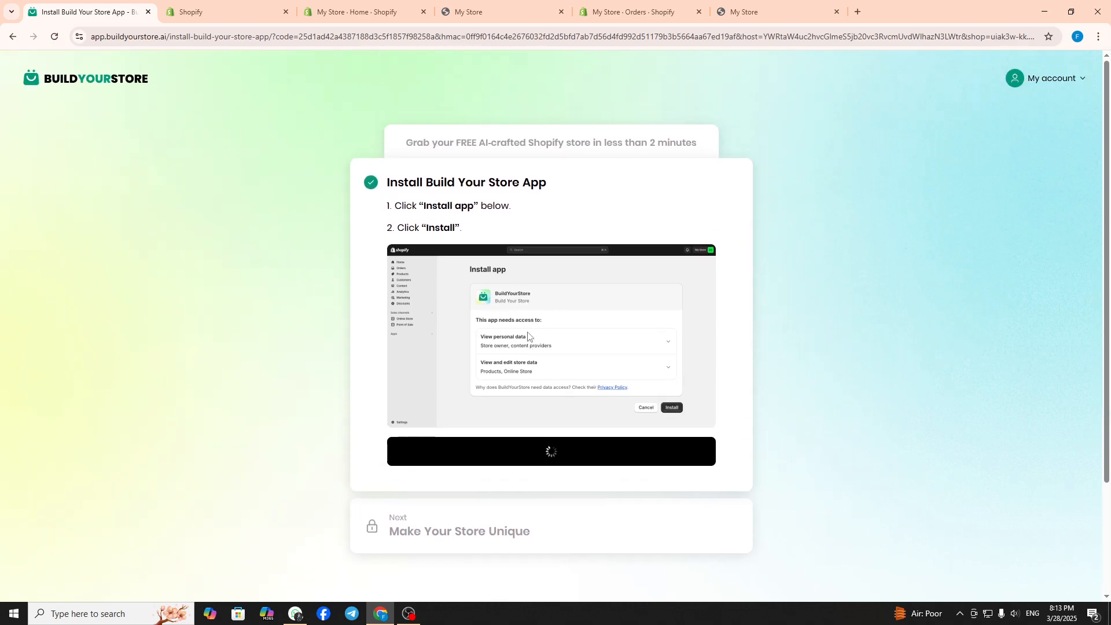
scroll(537, 341, down, 3)
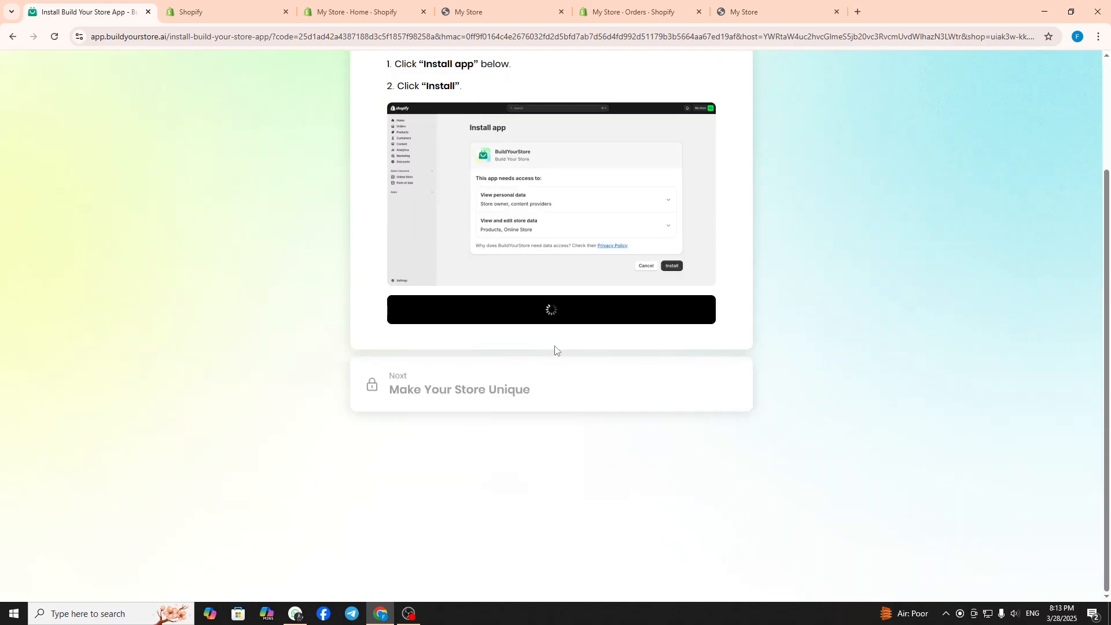
scroll(571, 365, up, 3)
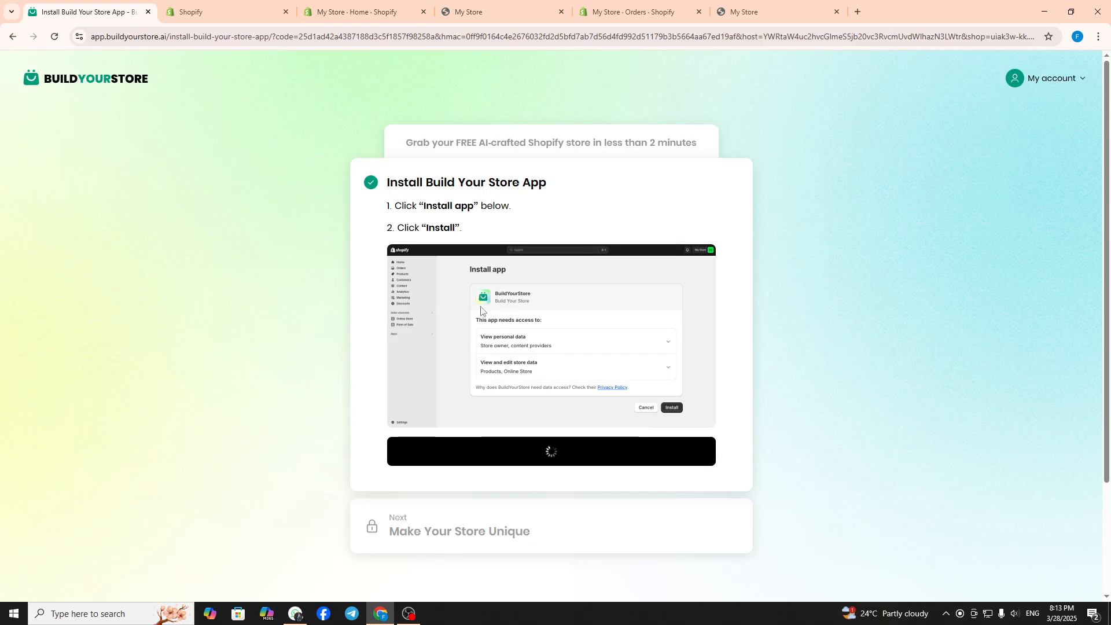
click(409, 615)
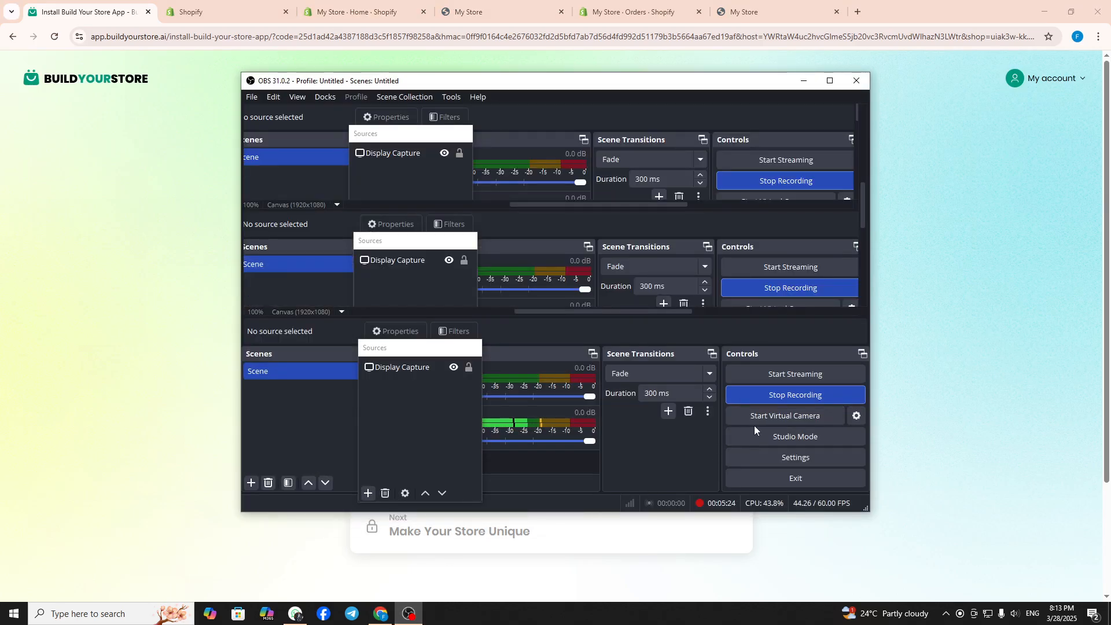